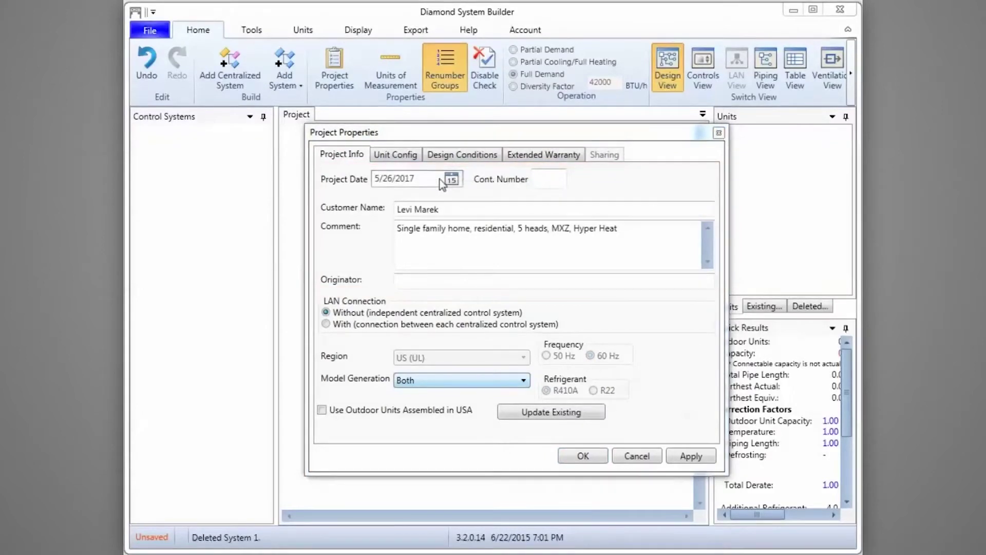
Set the project's model generation to Current and check the unit configuration settings
click(523, 381)
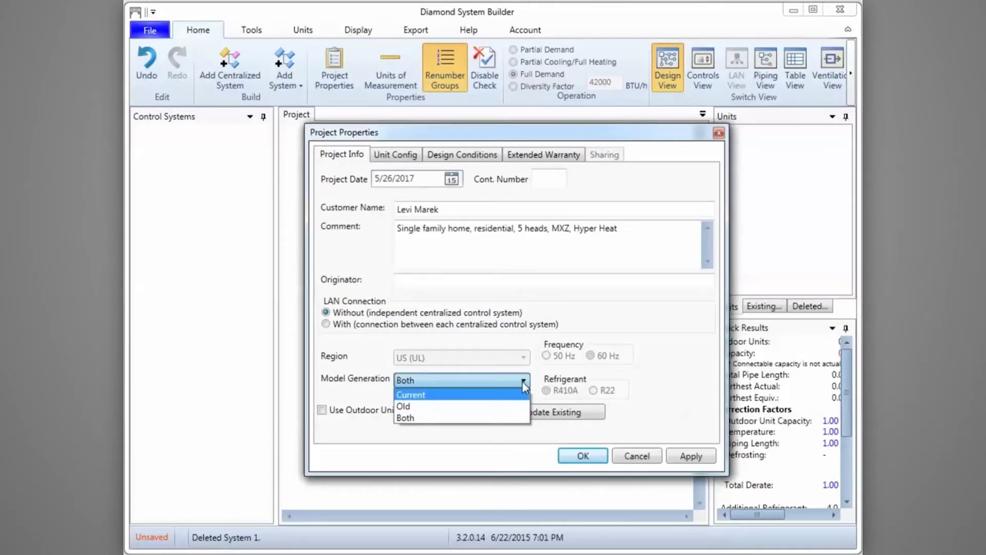
click(514, 395)
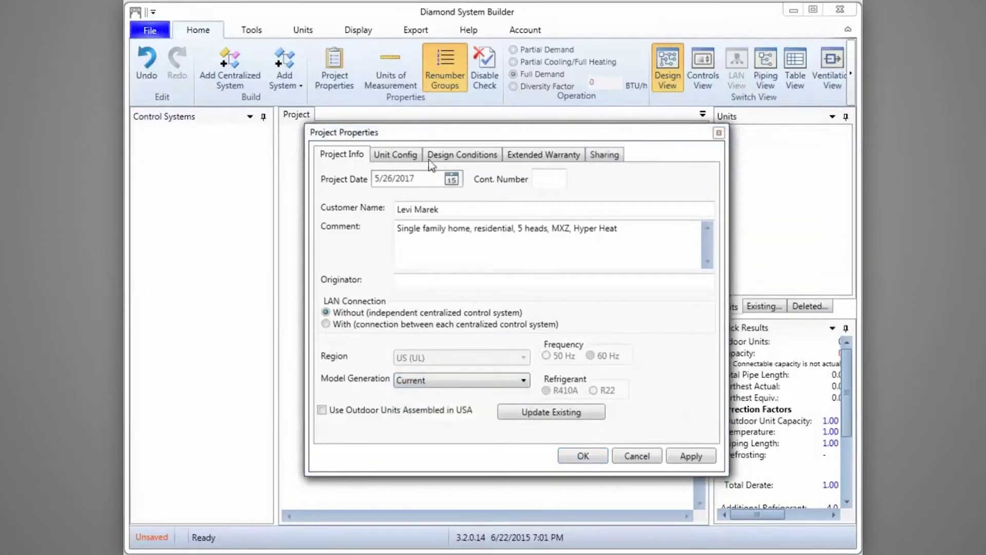
click(396, 155)
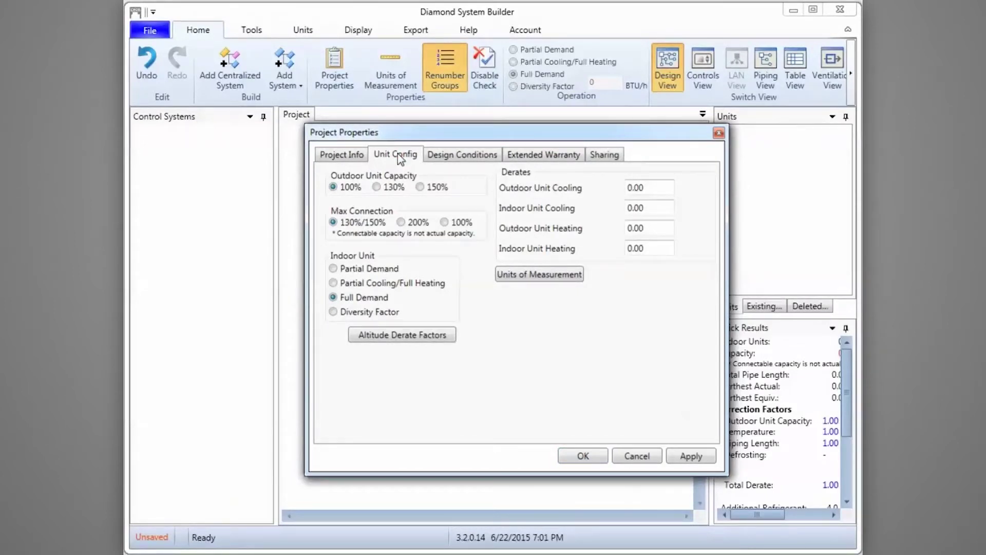
Base the outdoor design temperatures on the US/Canada location Raleigh/Durham, North Carolina, and apply the change
click(463, 155)
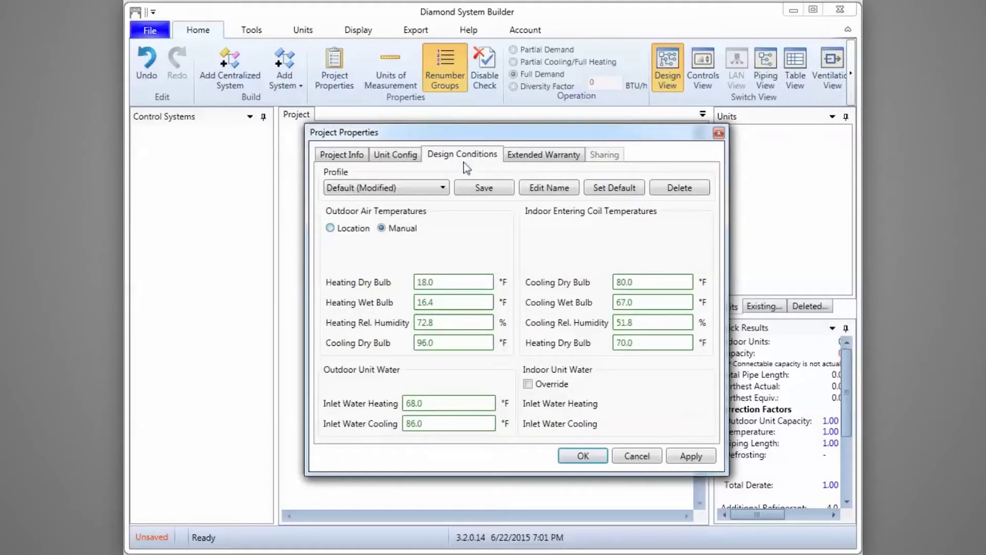
click(330, 228)
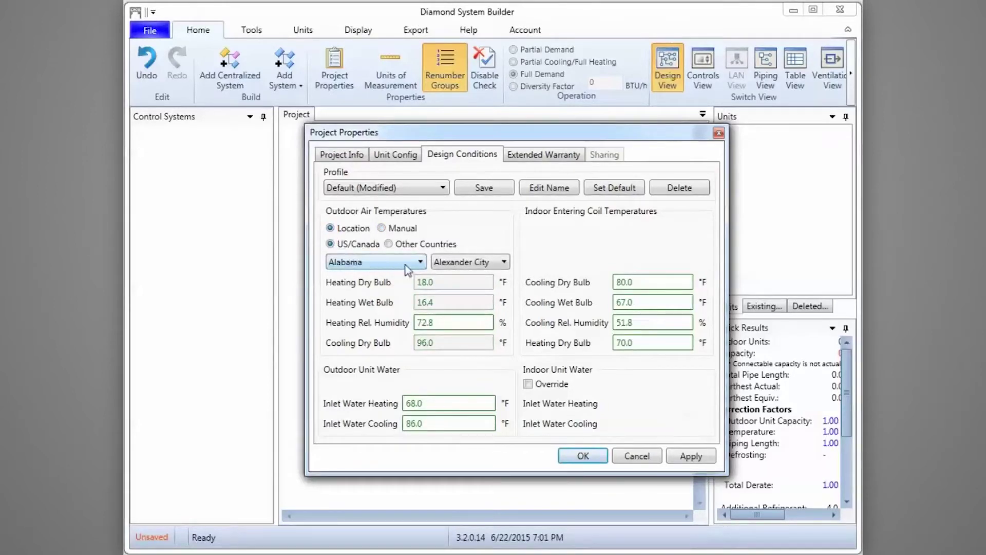
click(420, 262)
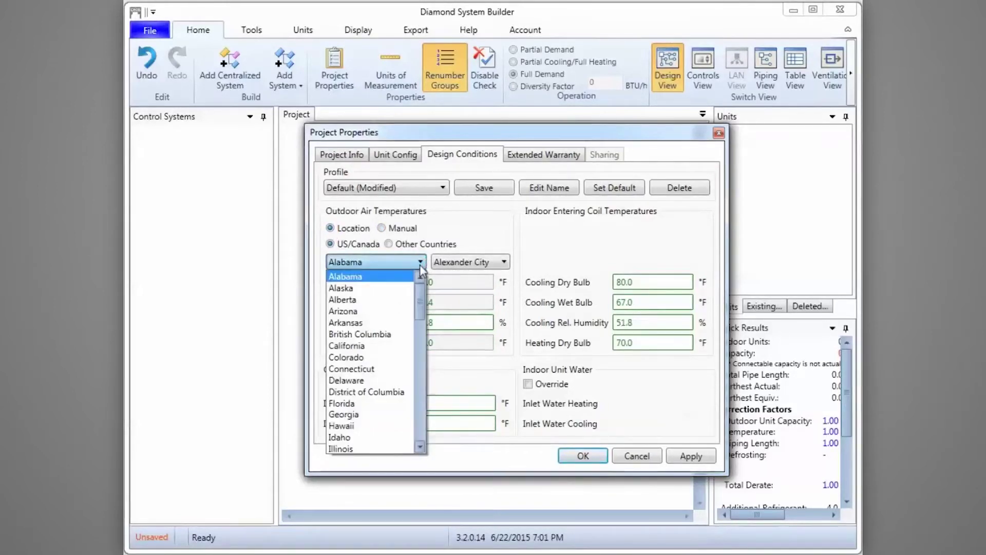
scroll(420, 421, down, 10)
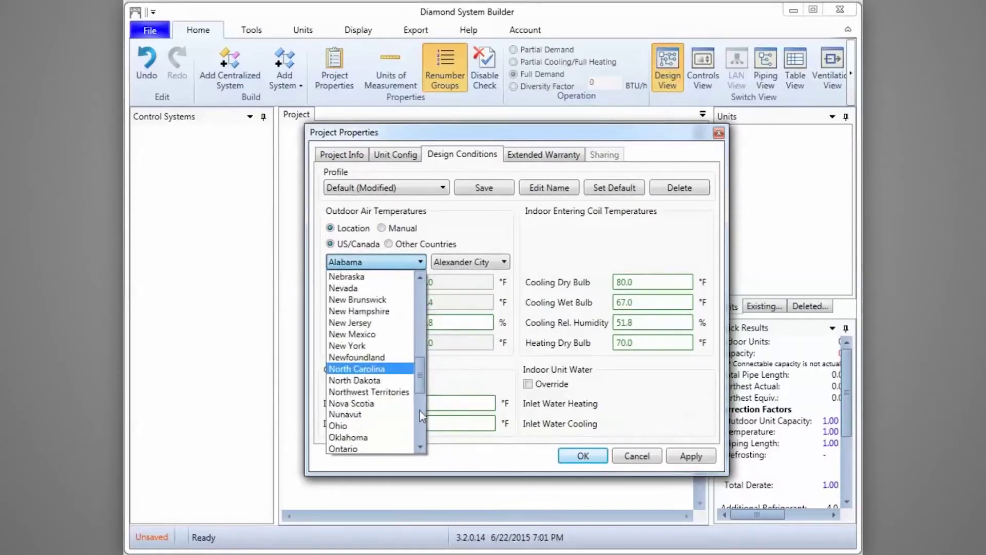
click(382, 368)
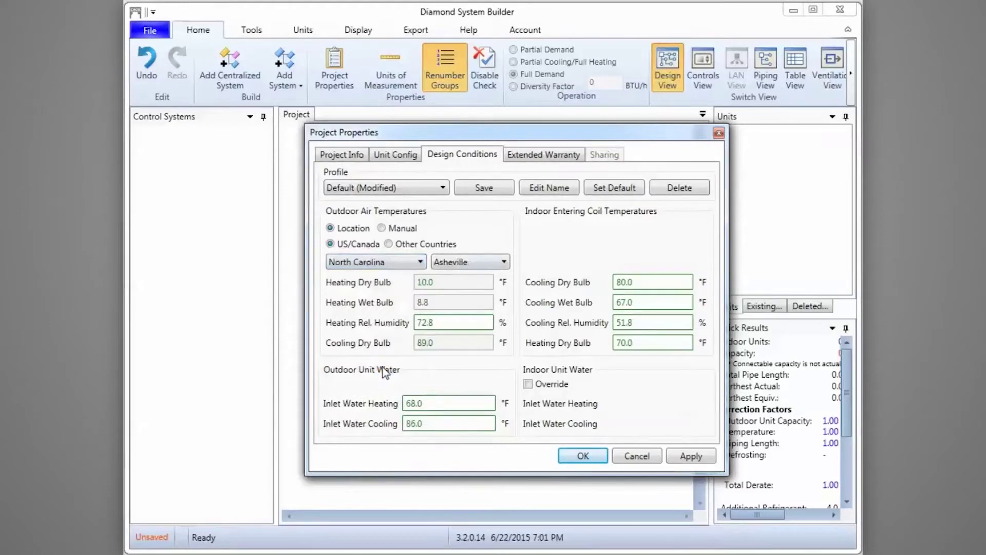
click(504, 262)
key(r)
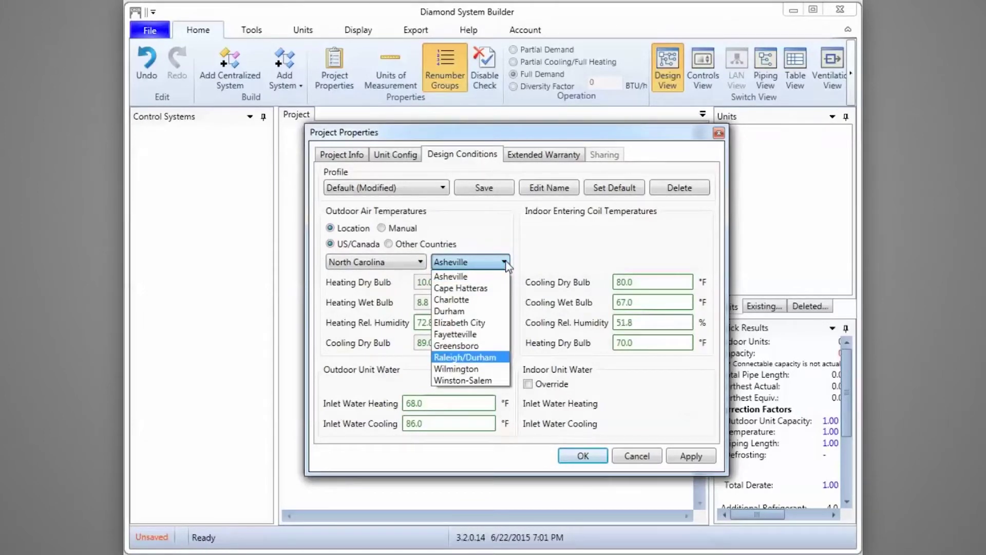
click(476, 357)
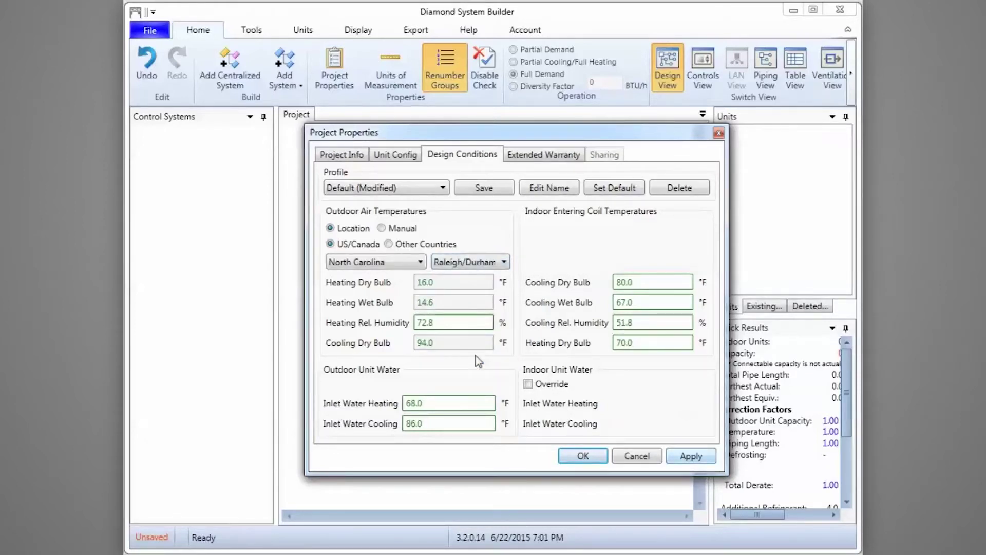
click(688, 457)
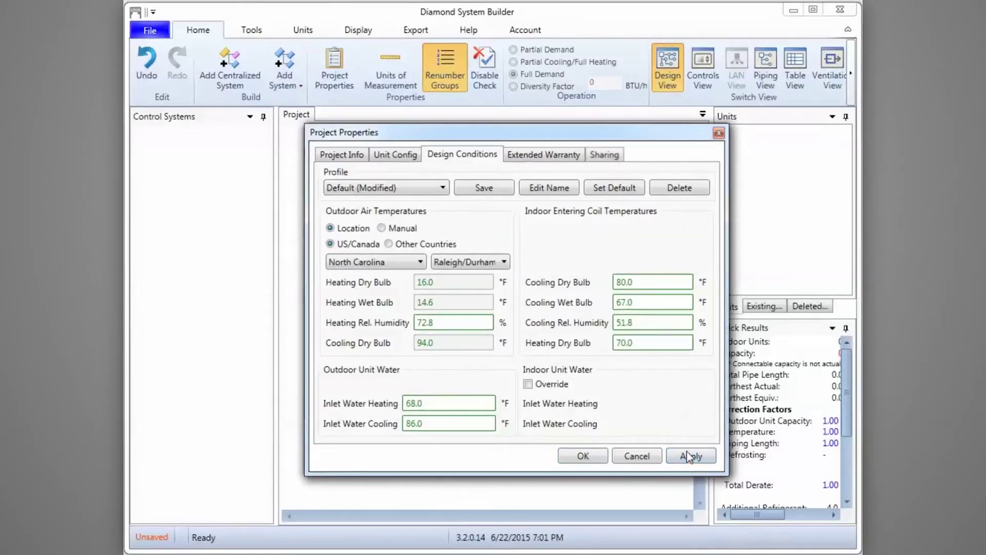
Check the extended warranty details, accept the project properties and create a new MXZ system
click(541, 156)
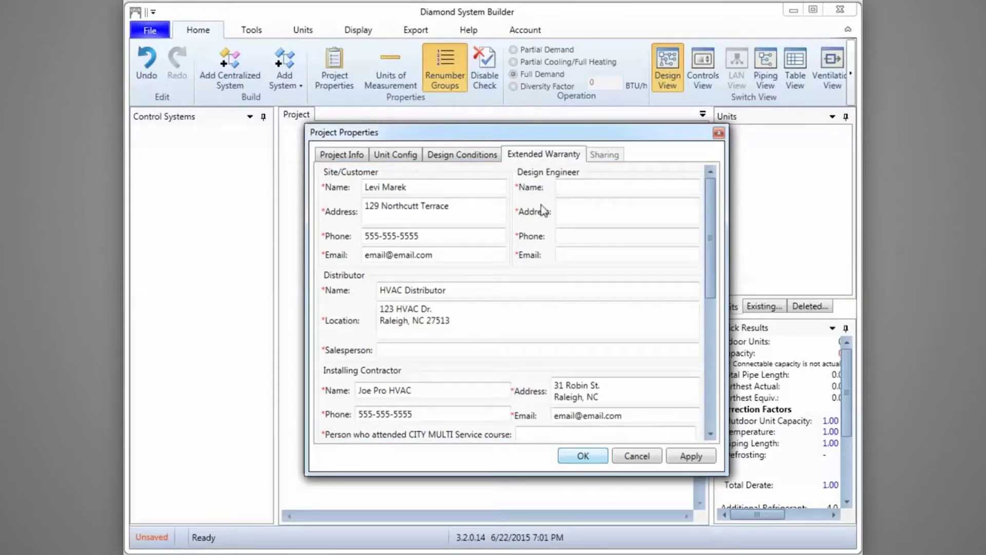
click(579, 456)
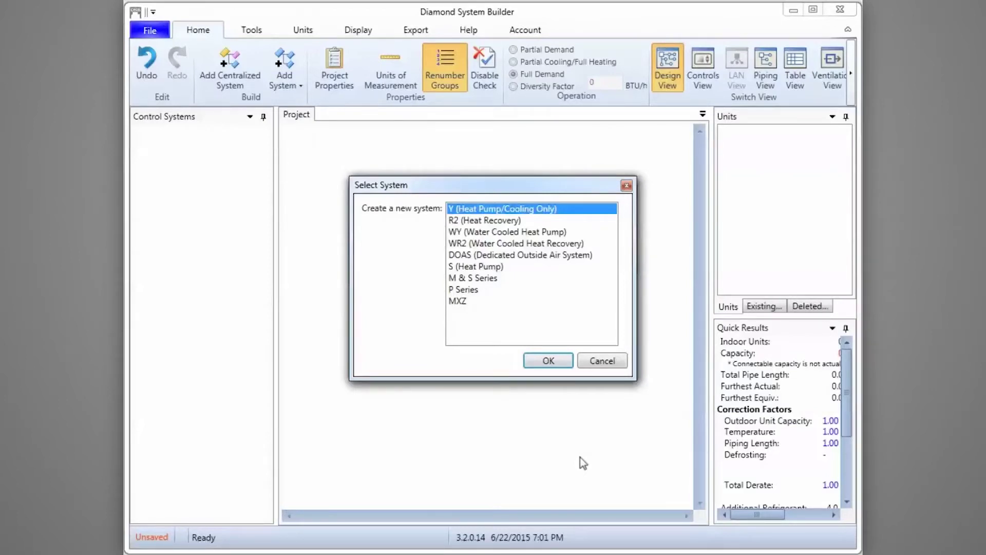
click(459, 301)
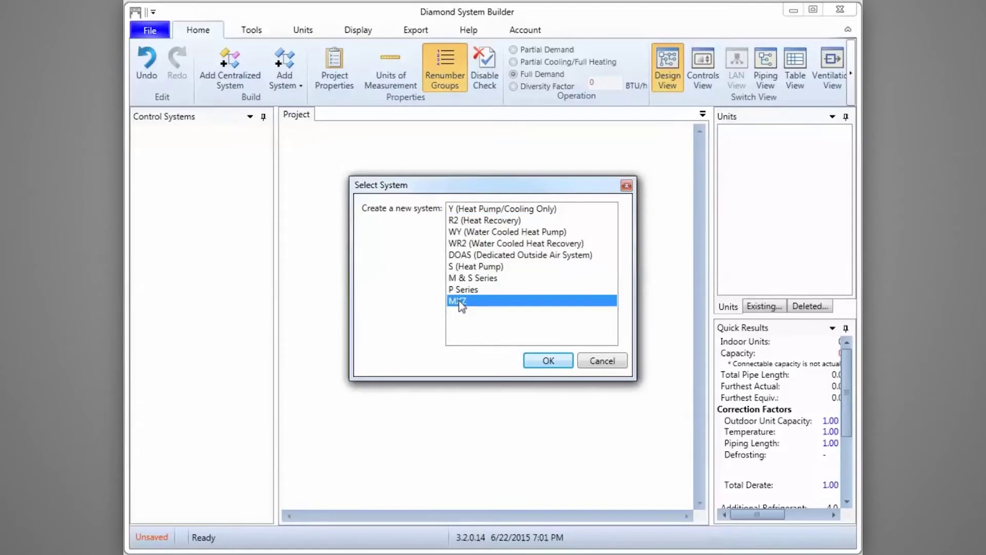
click(545, 362)
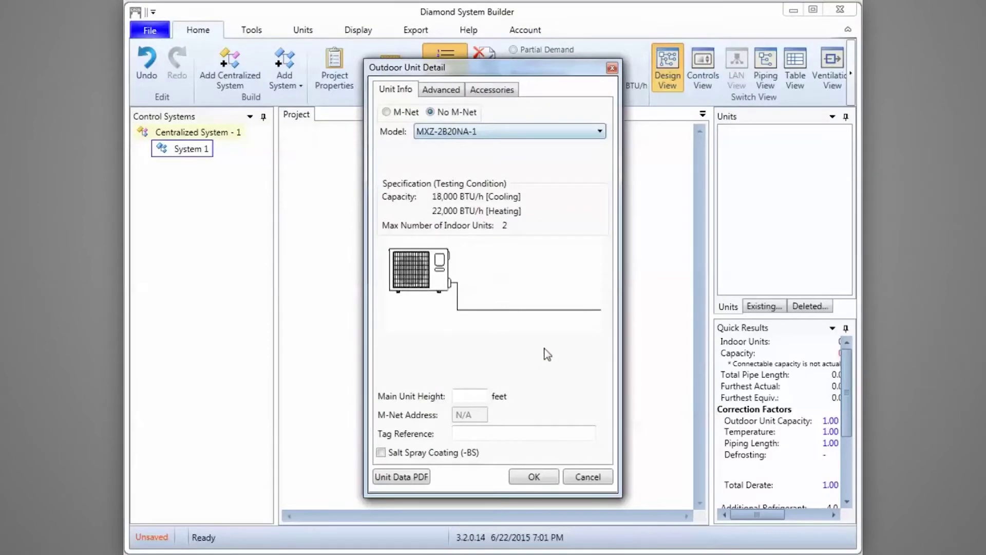
Choose outdoor unit model MXZ-5C42NAHZ and set its main unit height to 1 foot
click(599, 132)
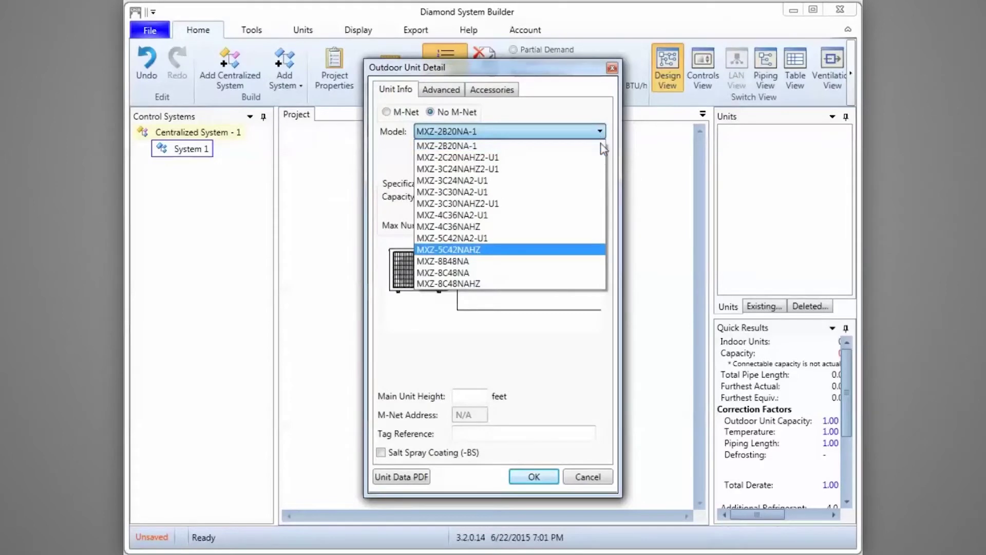
click(534, 249)
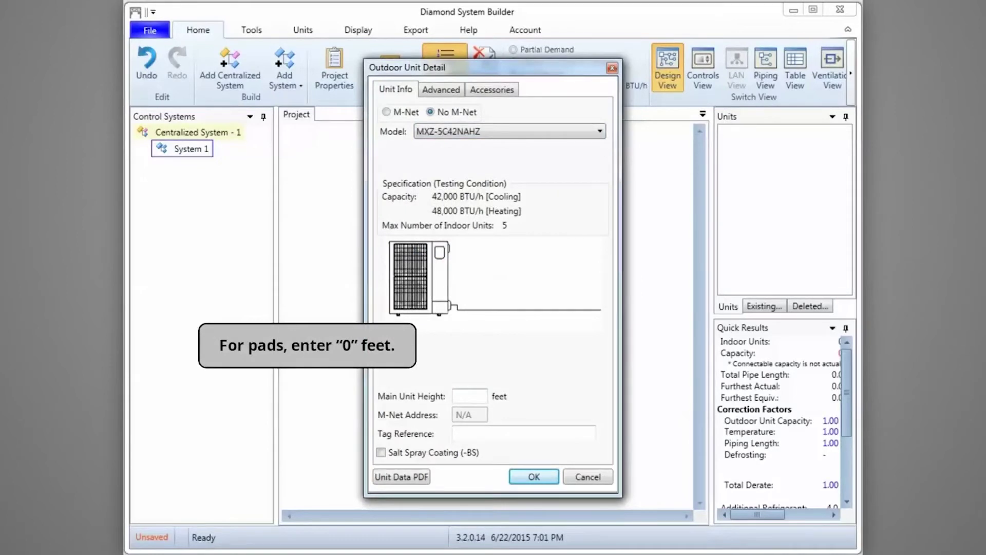
click(467, 395)
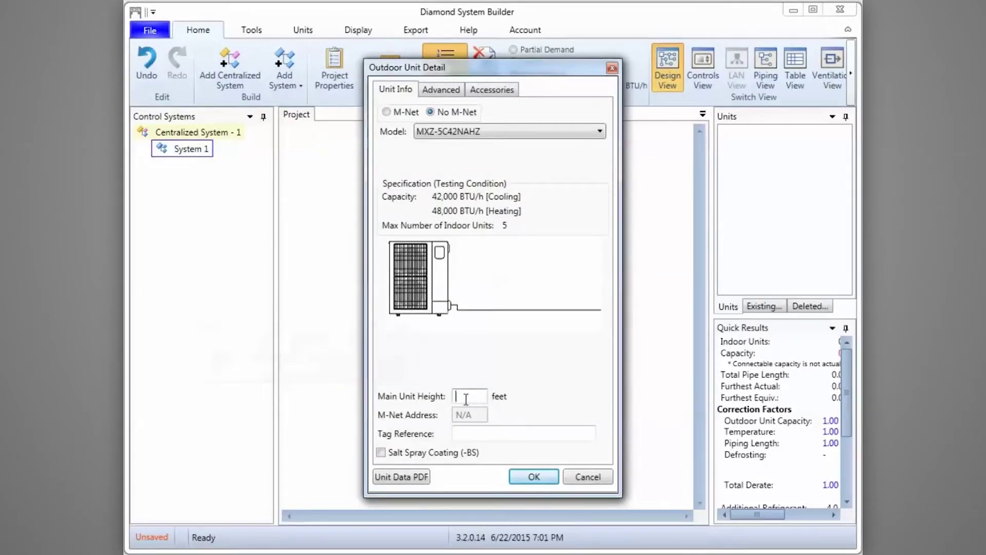
text(1)
Review the outdoor unit's advanced design conditions and available accessories, and accept the unit
click(450, 92)
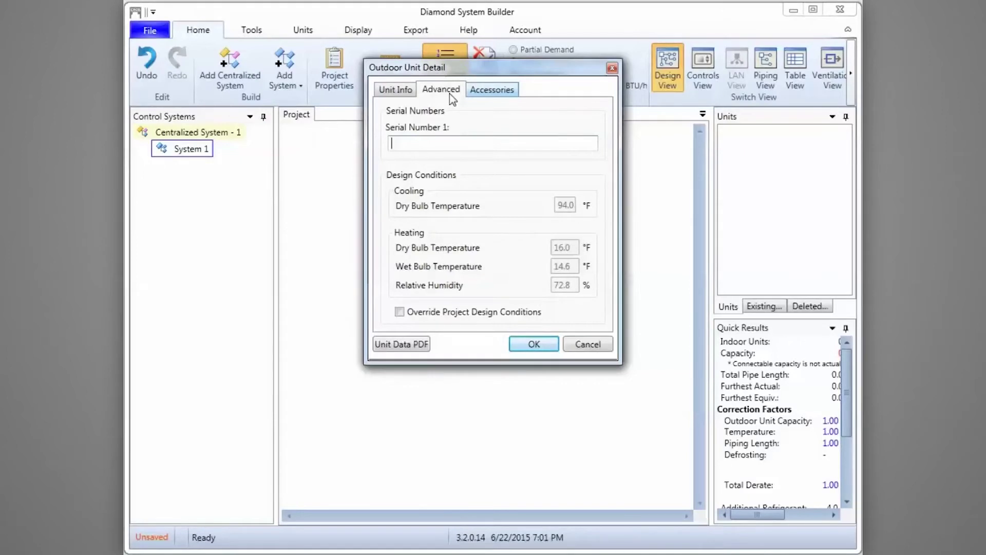
click(487, 95)
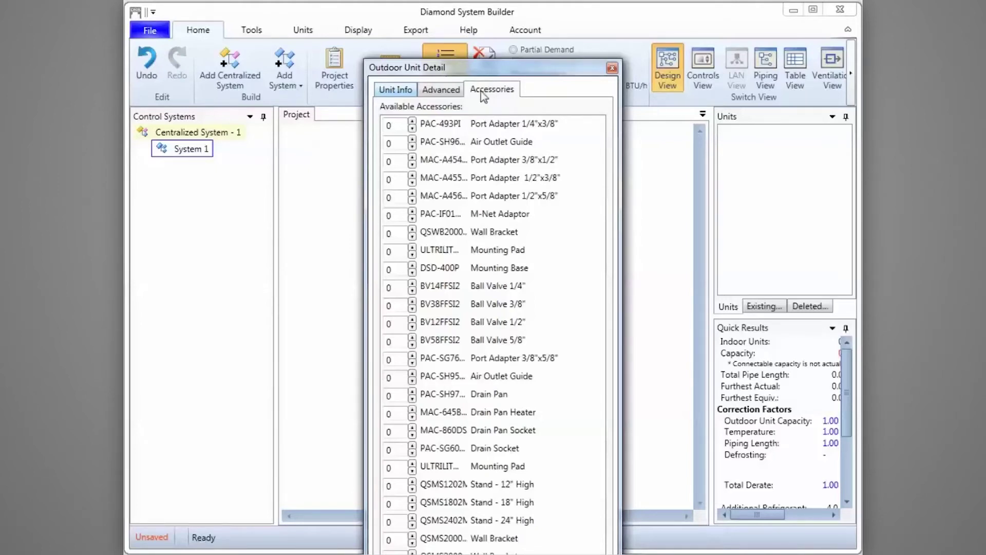
click(399, 89)
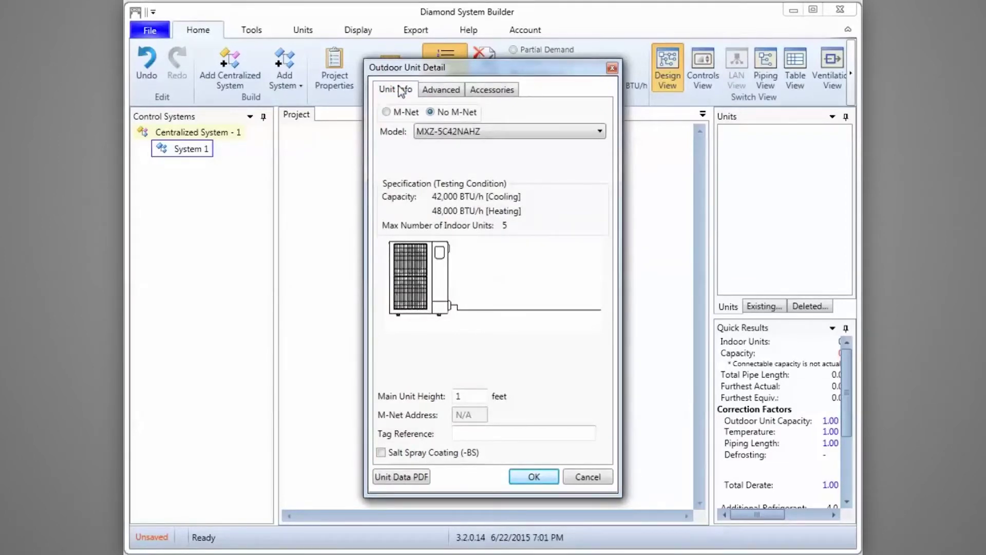
click(532, 478)
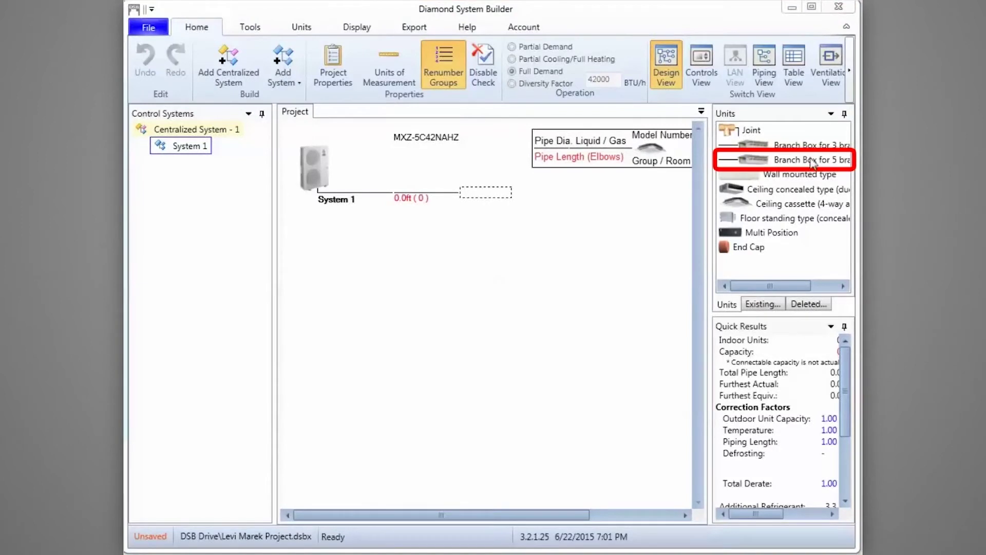
Connect a five-branch box, PAC-MKA51BC, to the outdoor unit with 29 feet of piping, 2 bends and a 10-foot unit height
drag(801, 161, 502, 204)
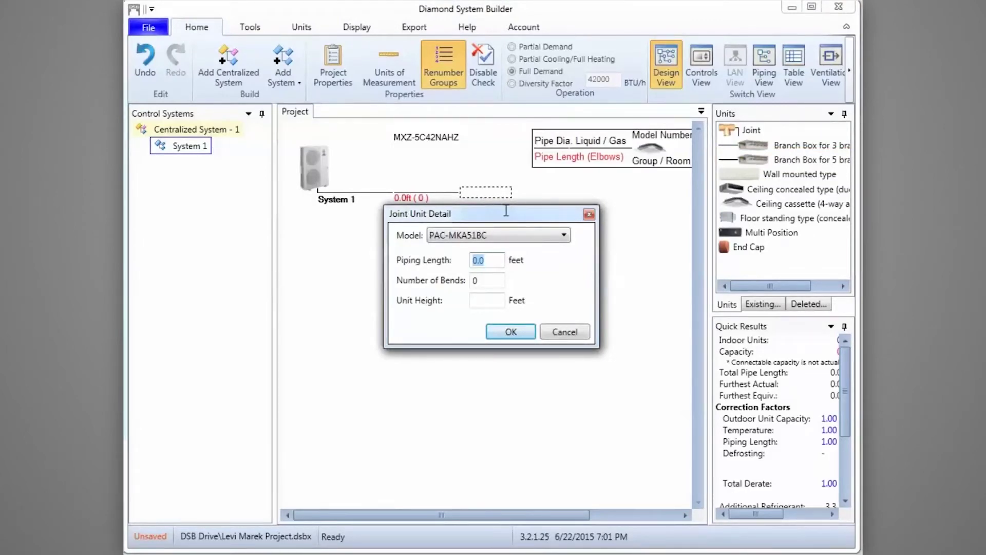
text(29)
key(Tab)
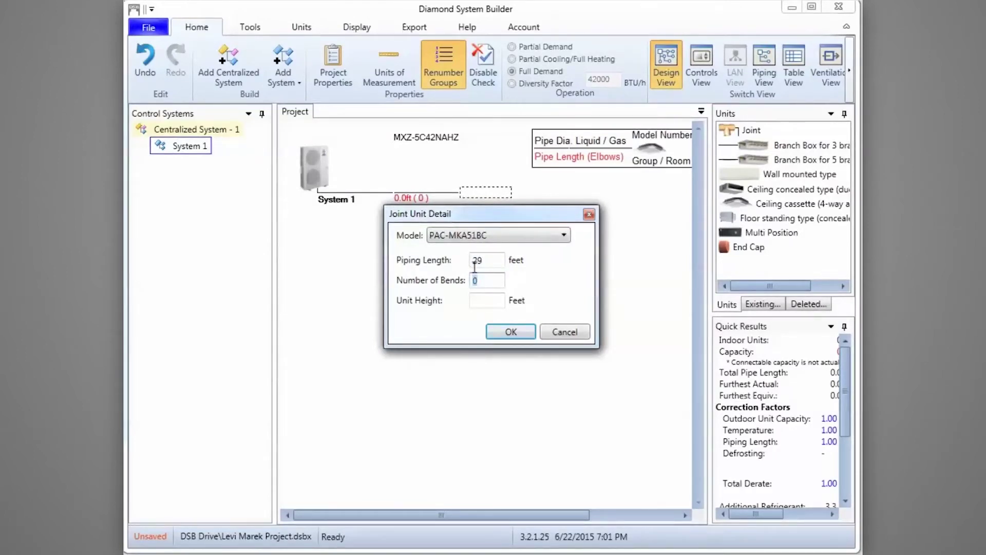
text(2)
key(Tab)
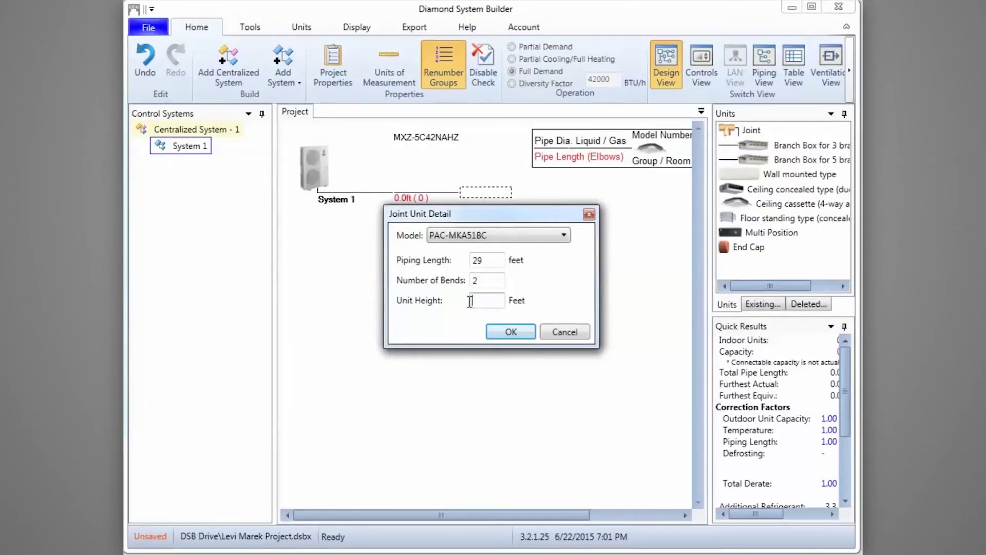
text(10)
click(504, 333)
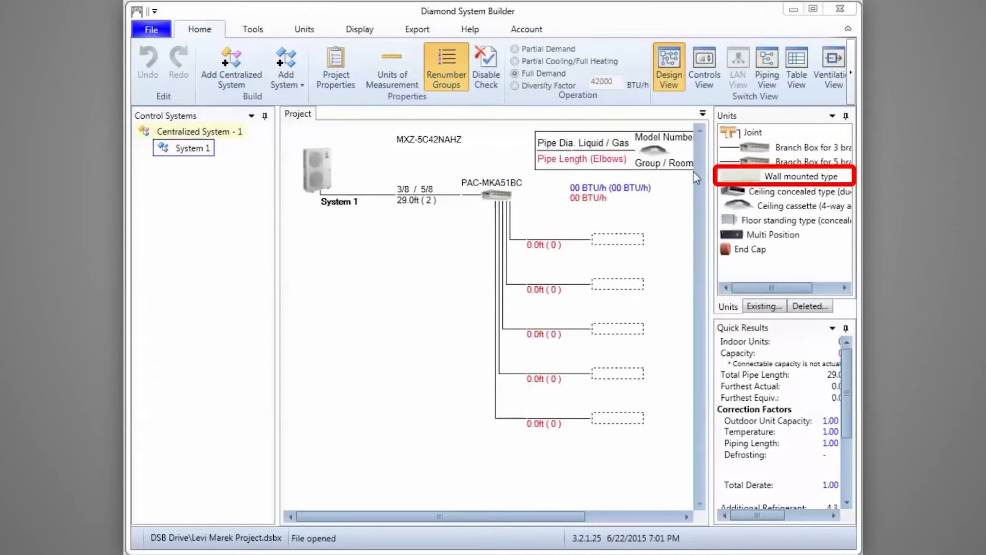
Add a wall mounted indoor unit to the branch box's first branch and choose model MSZ-GL06NA-U1
drag(749, 177, 616, 238)
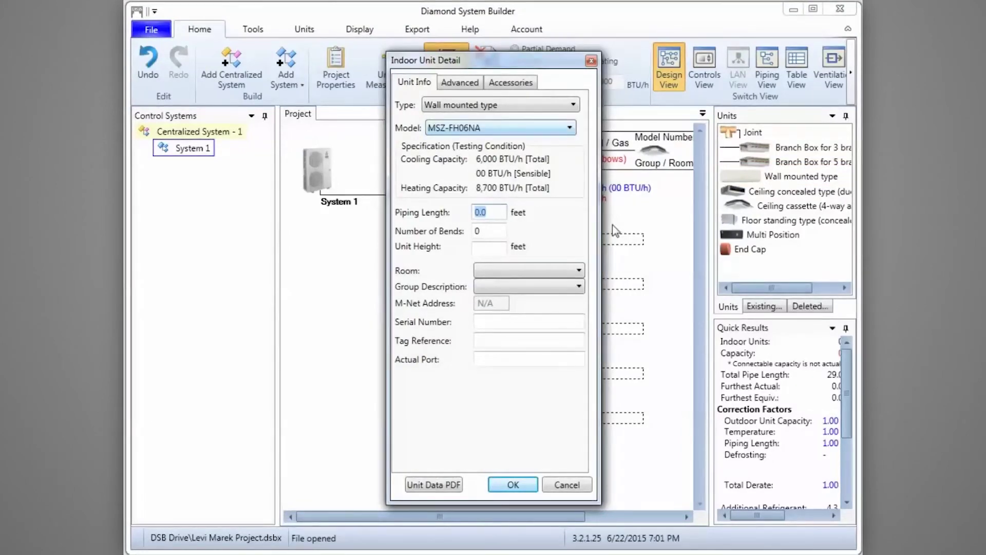
click(569, 128)
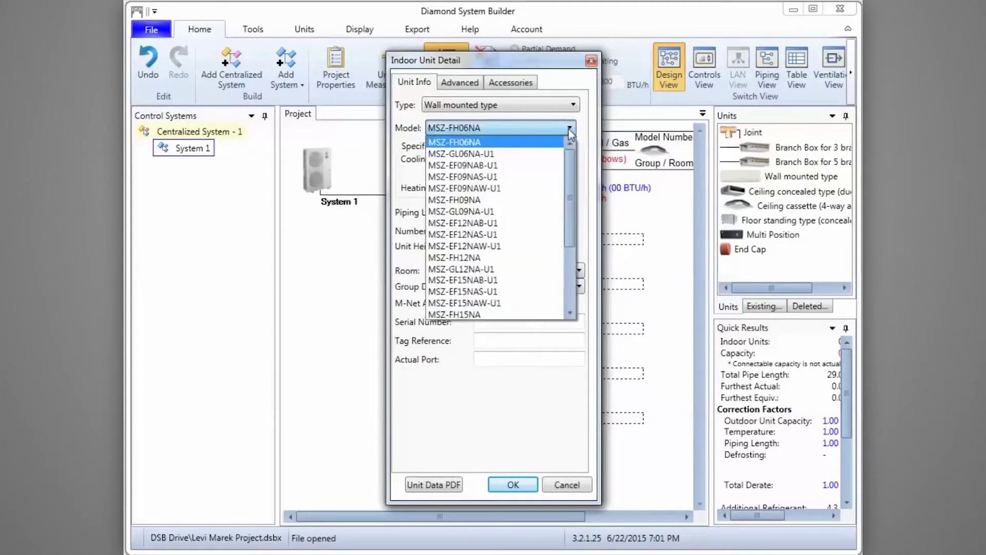
key(Down)
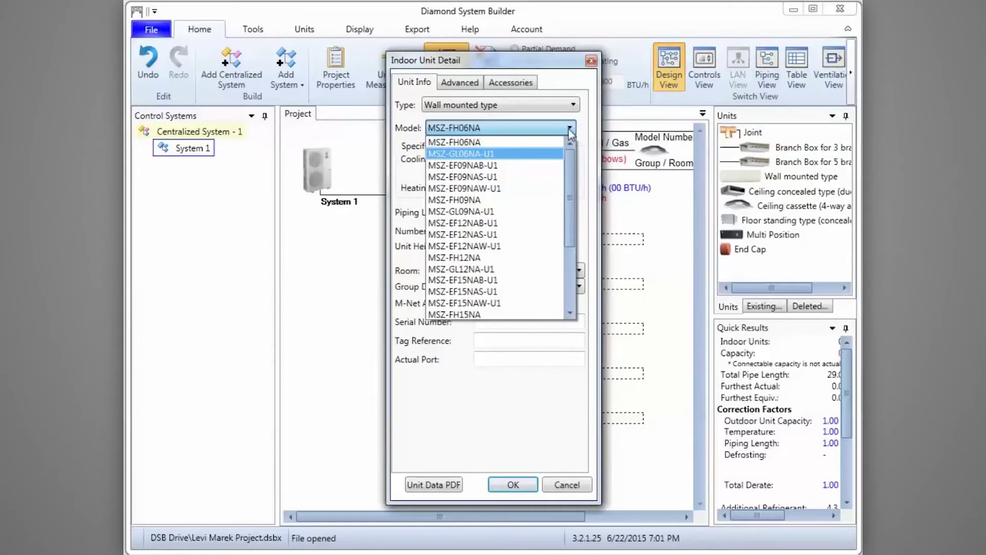
click(550, 155)
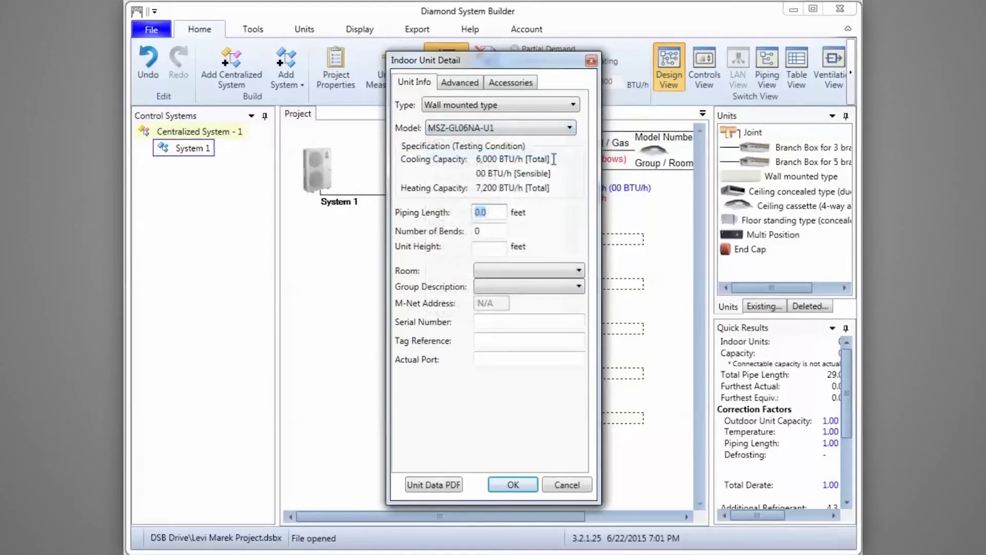
Set the indoor unit's piping length to 12 feet, number of bends to 2 and unit height to 8 feet
text(12)
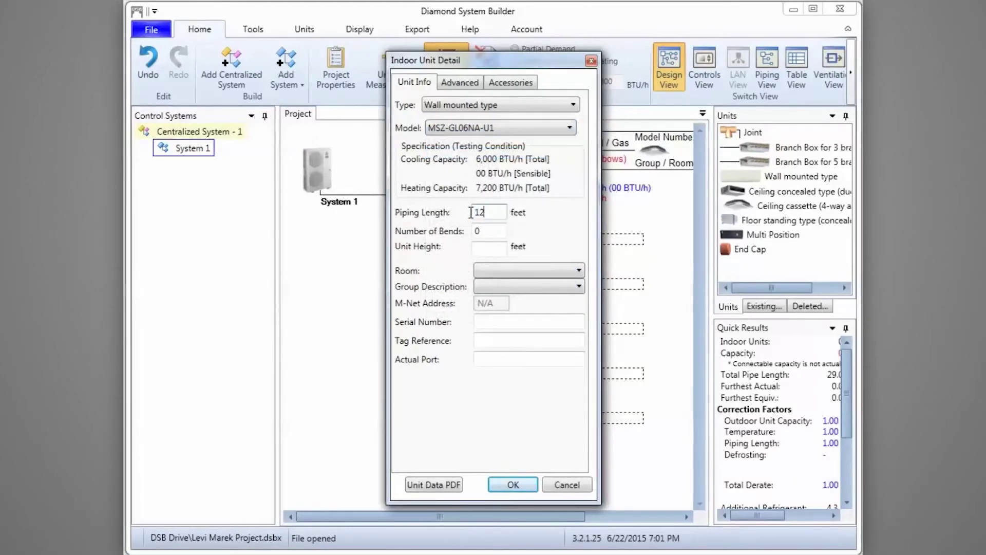
key(Tab)
text(2)
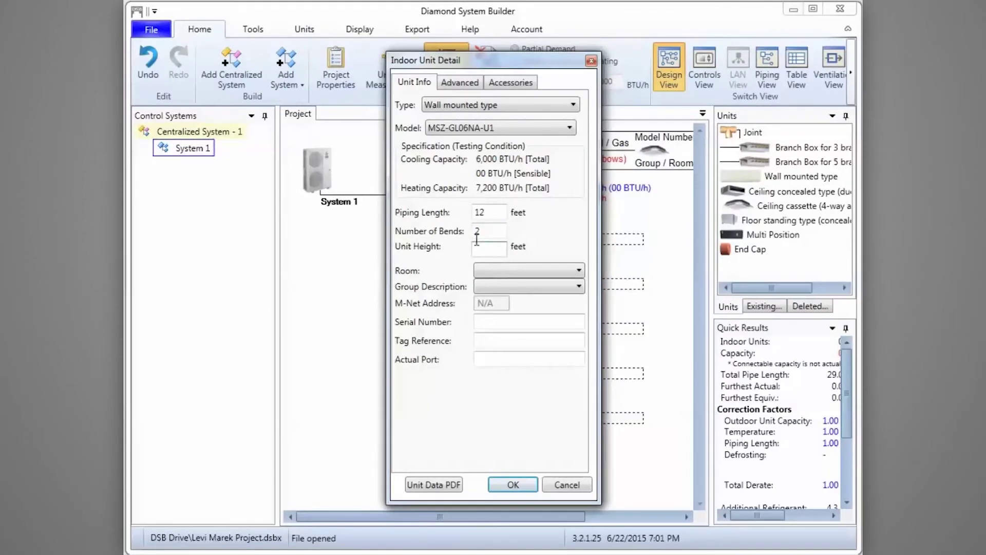
click(472, 249)
text(8)
key(Tab)
Create a new room named "Bedroom 2" and assign it to the wall mounted indoor unit
click(578, 270)
click(578, 269)
click(578, 270)
click(557, 286)
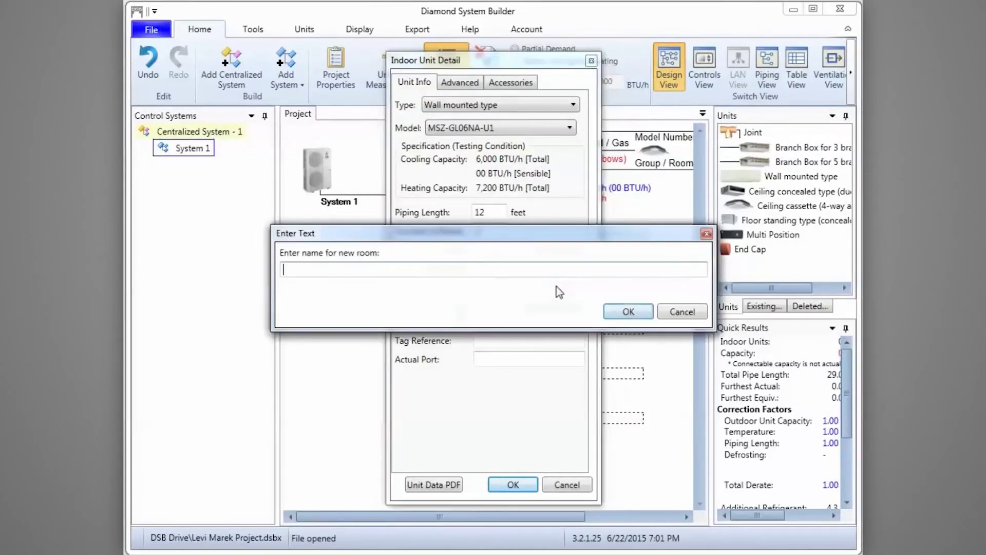
click(280, 270)
text(Bedroo)
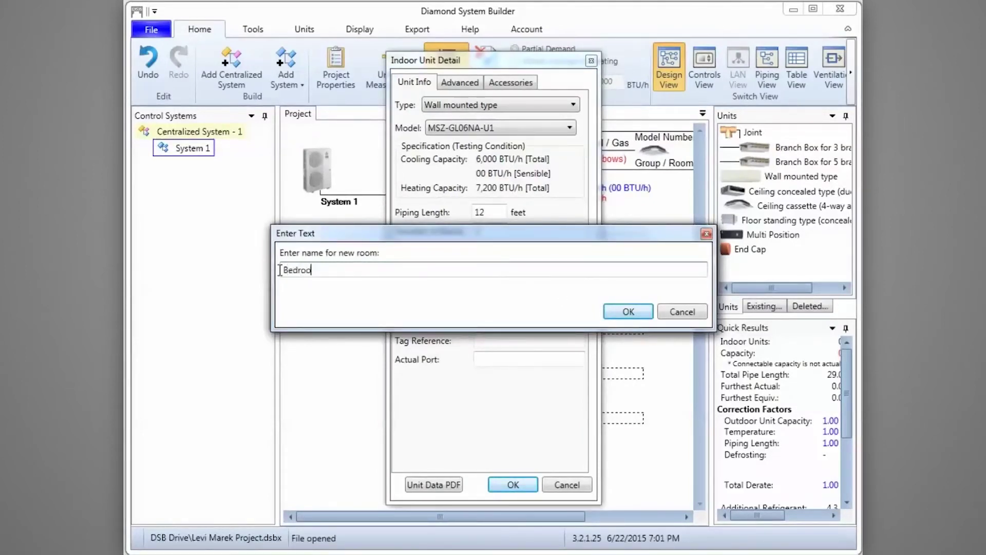
text(m 2)
click(642, 310)
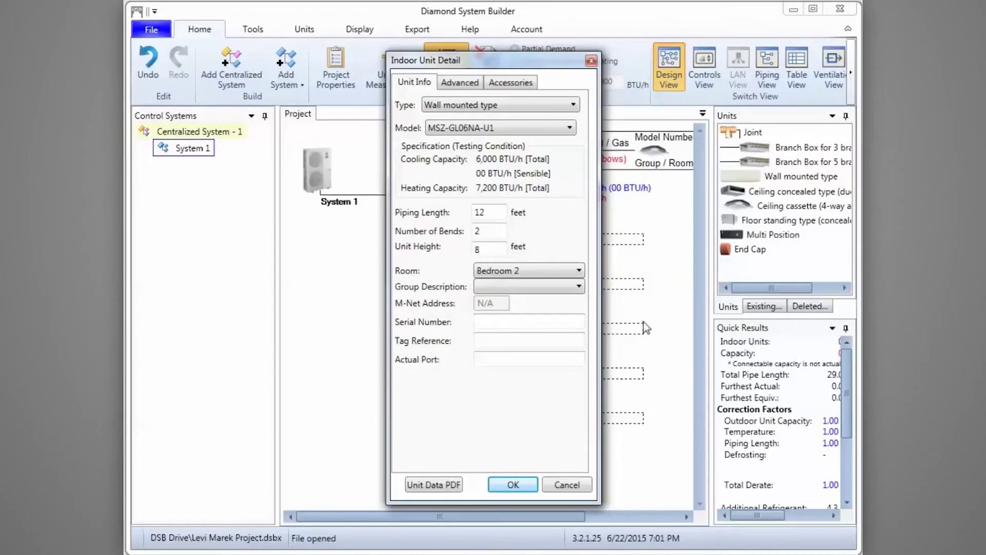
Accept the Bedroom 2 unit's details and add a wall mounted unit, model MSZ-GL06NA-U1, to the branch box's second branch
click(504, 486)
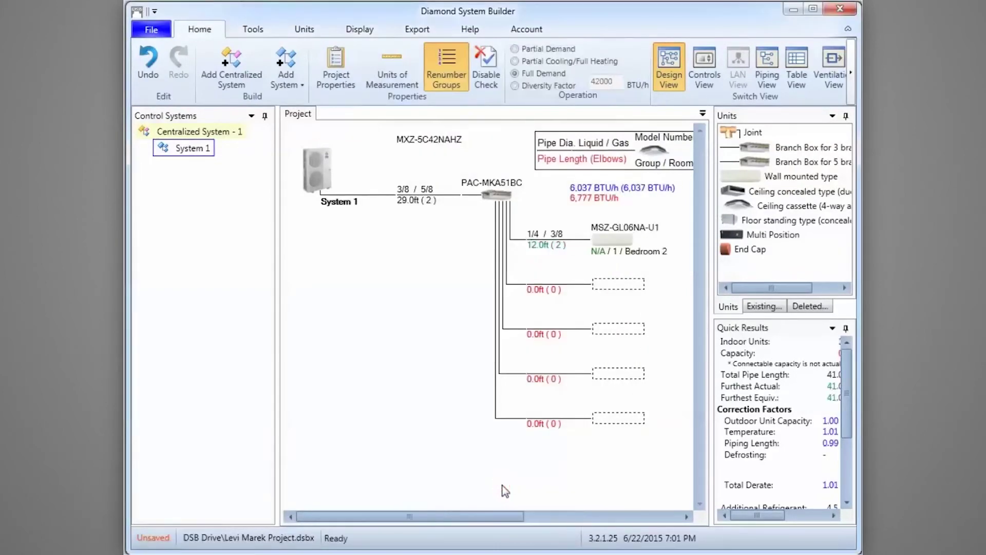
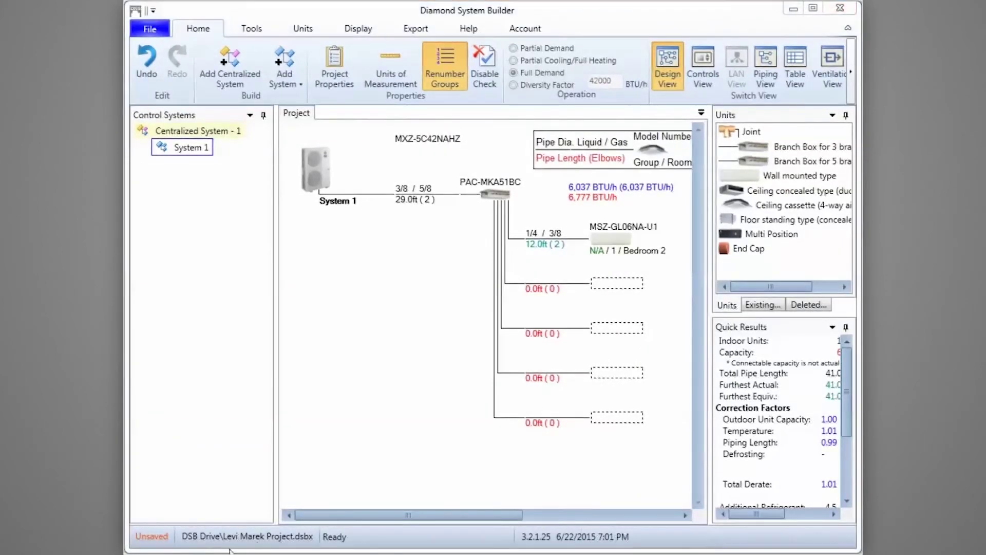
drag(775, 176, 632, 290)
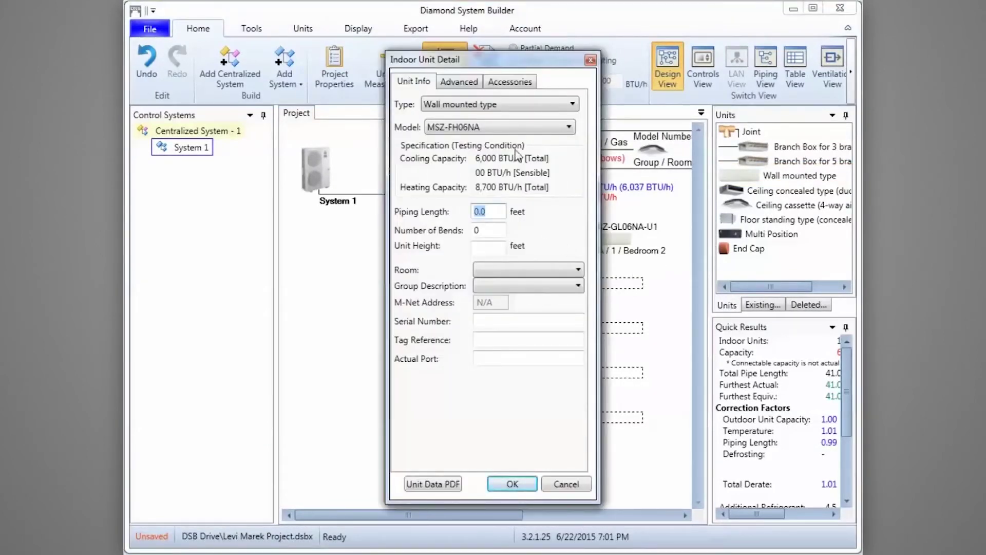
click(512, 129)
click(501, 135)
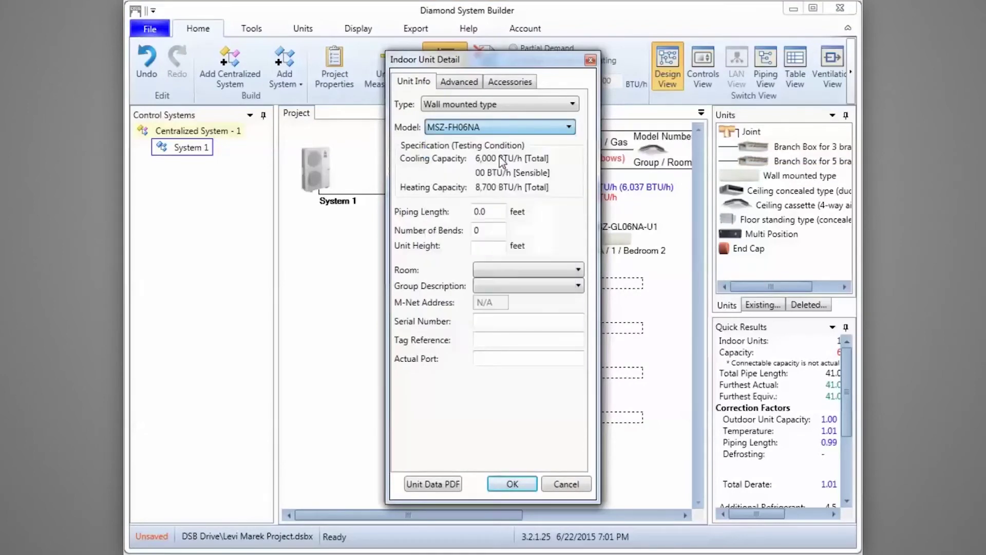
Set the second wall mounted unit's piping length to 12 feet, number of bends to 2 and unit height to 8 feet
click(486, 208)
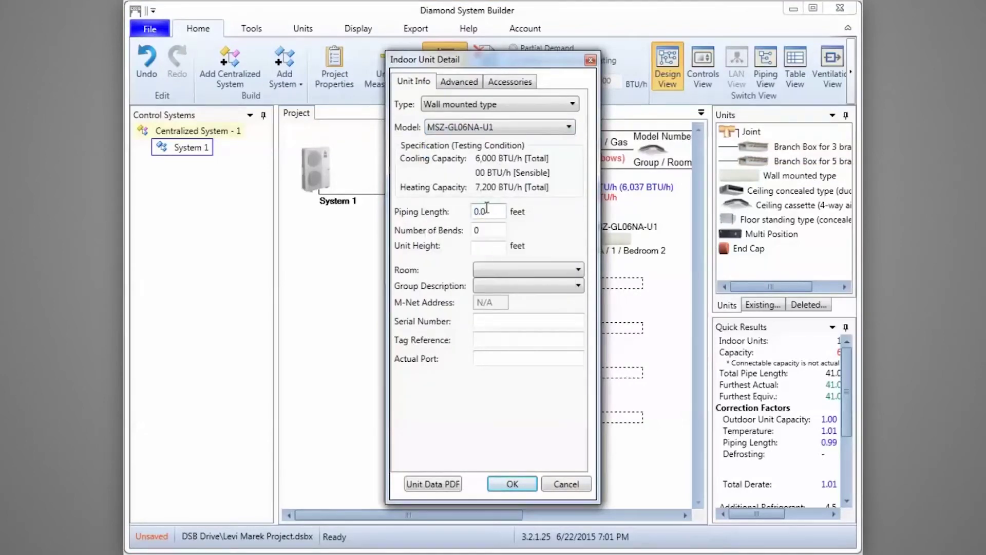
text(12)
key(Tab)
key(Tab)
text(8)
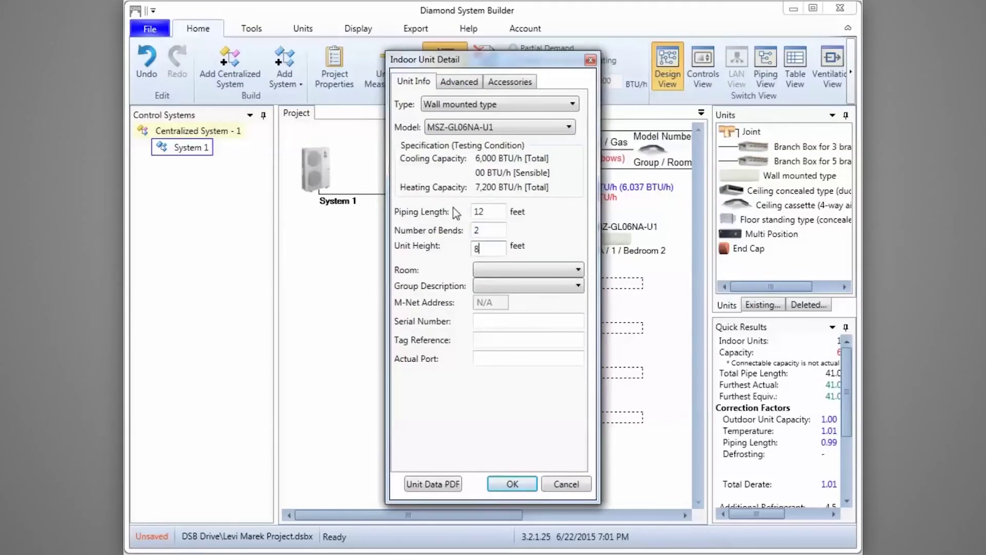
Assign the existing room Bedroom 3 to the second wall mounted unit and accept its details
click(579, 271)
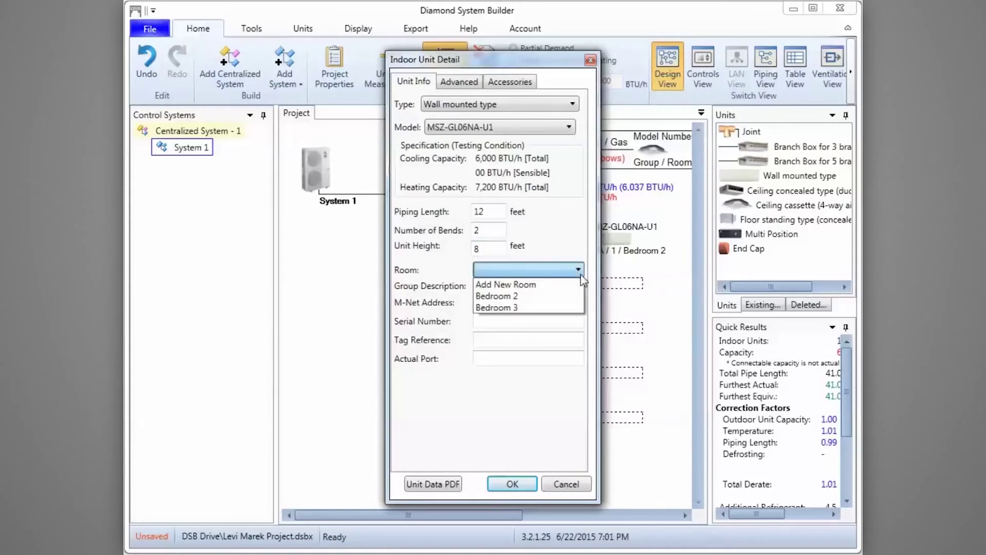
click(569, 307)
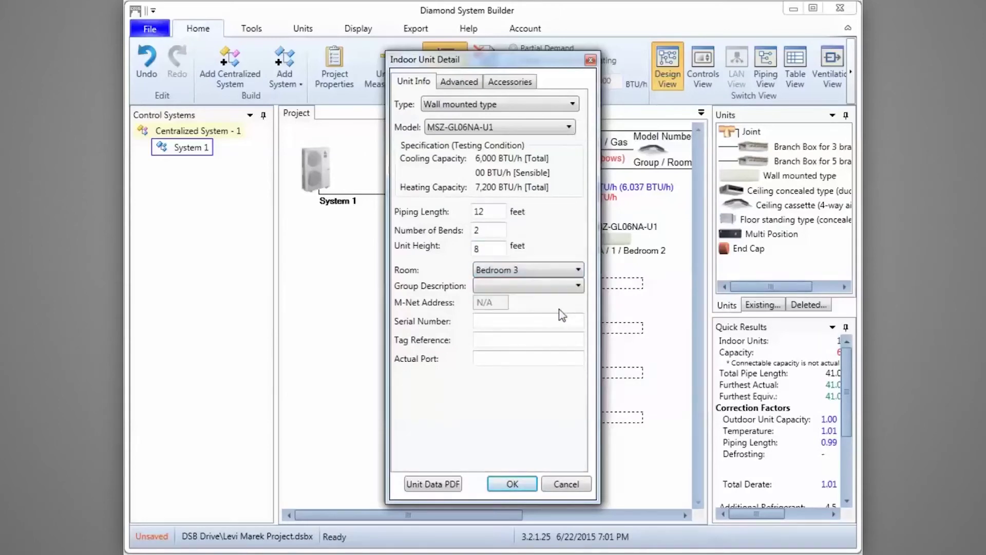
click(521, 484)
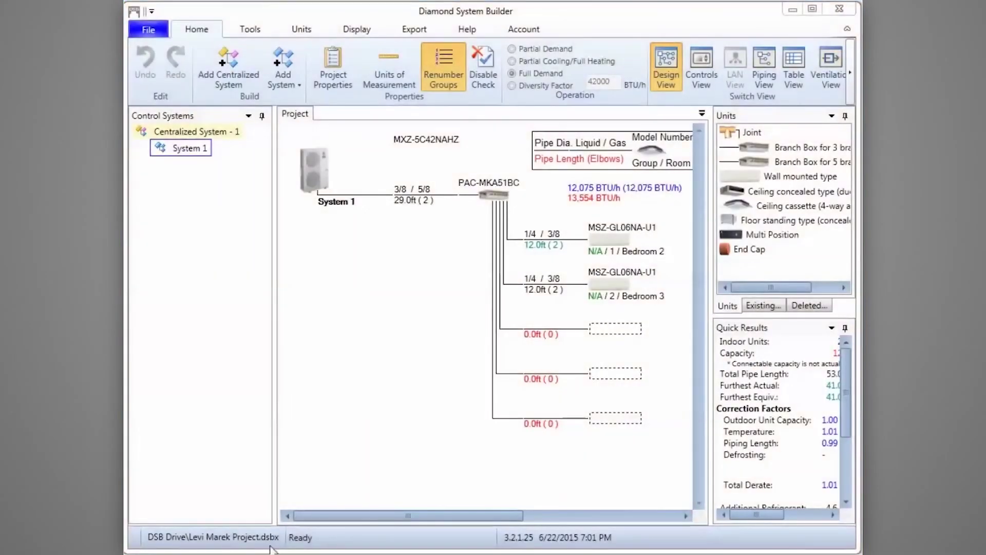
Add a 4-way airflow ceiling cassette to the branch box's third branch and choose model SLZ-KA12NAR1.TH
mouse_move(813, 206)
mouse_down()
mouse_move(760, 215)
mouse_move(615, 332)
mouse_up()
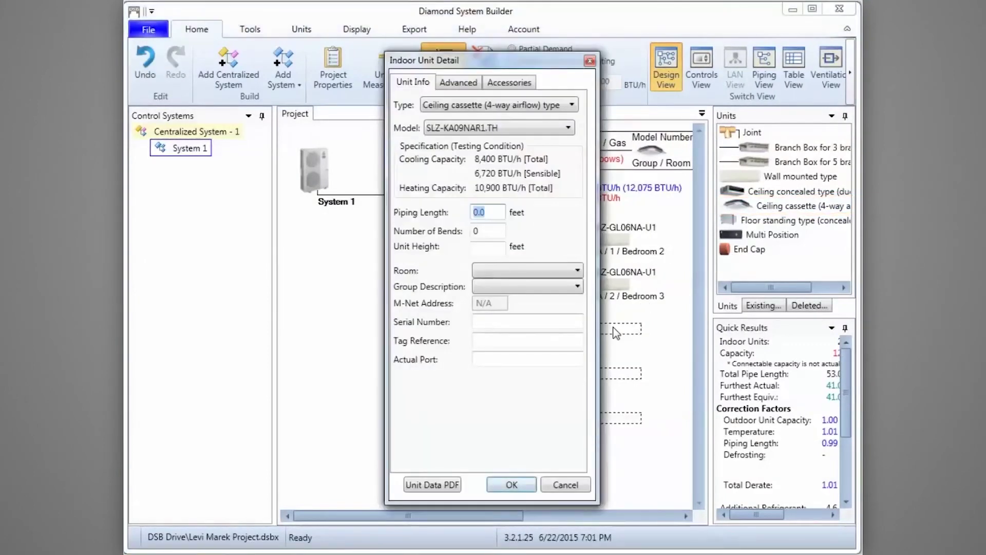
click(559, 129)
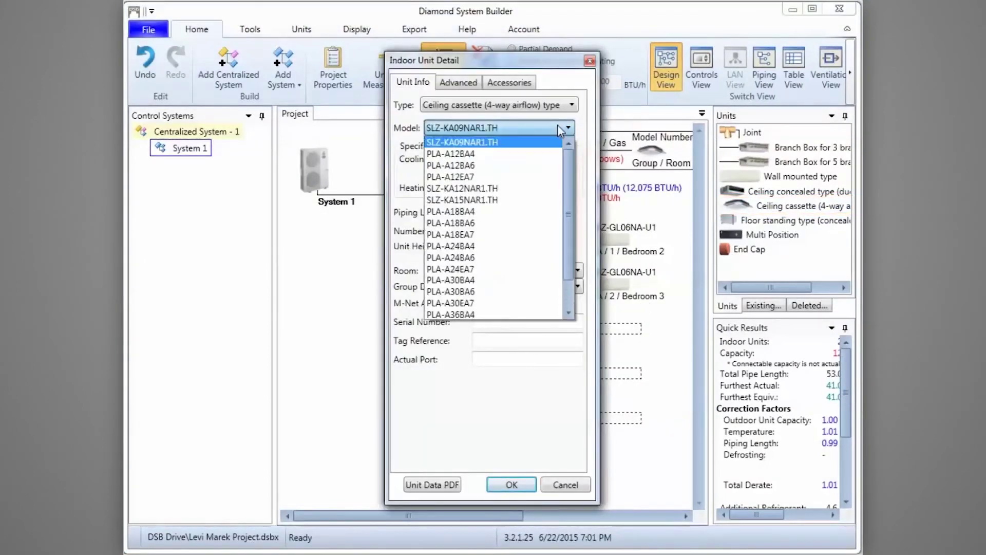
click(505, 190)
Set the third branch's ceiling cassette to a 14-foot piping length, 2 bends and an 8-foot unit height
double_click(484, 211)
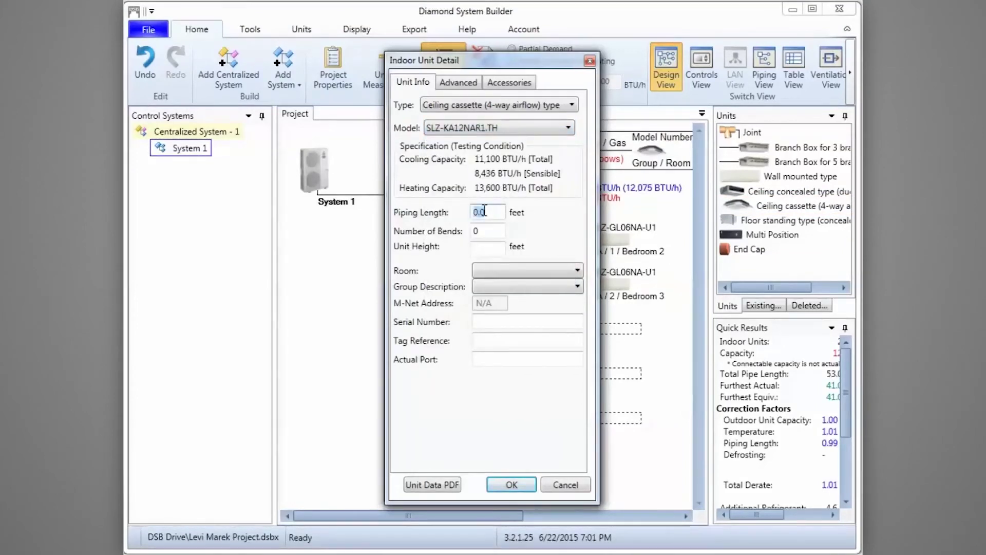
drag(484, 211, 458, 220)
key(Tab)
key(Tab)
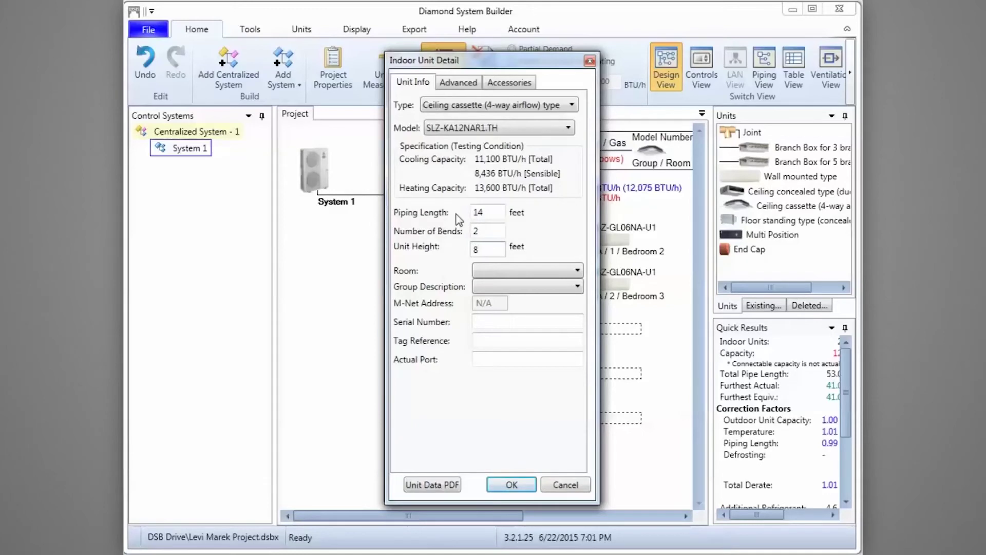
Create a new room named "Kitchen" for the third branch's ceiling cassette and accept the unit's details
click(534, 270)
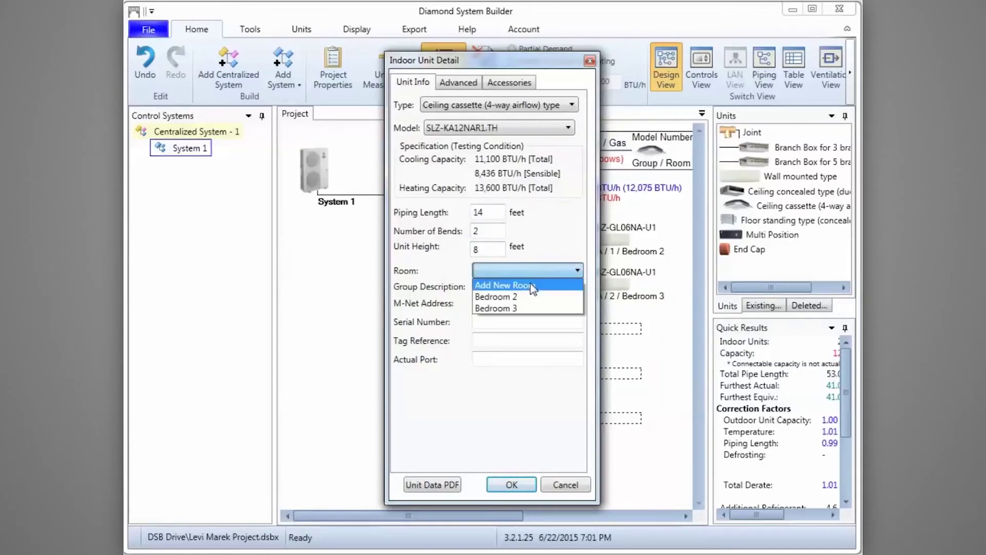
click(531, 285)
text(Kitchen)
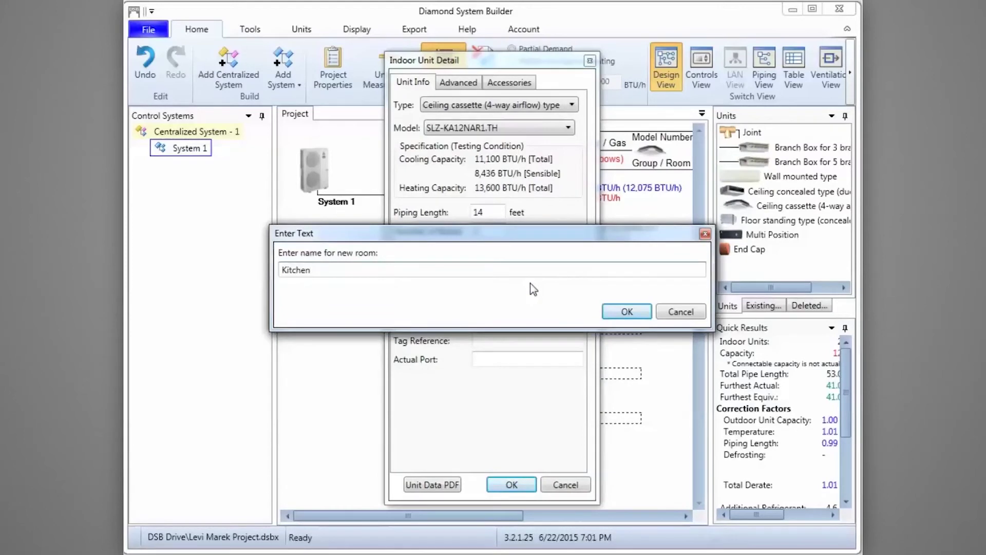
click(624, 311)
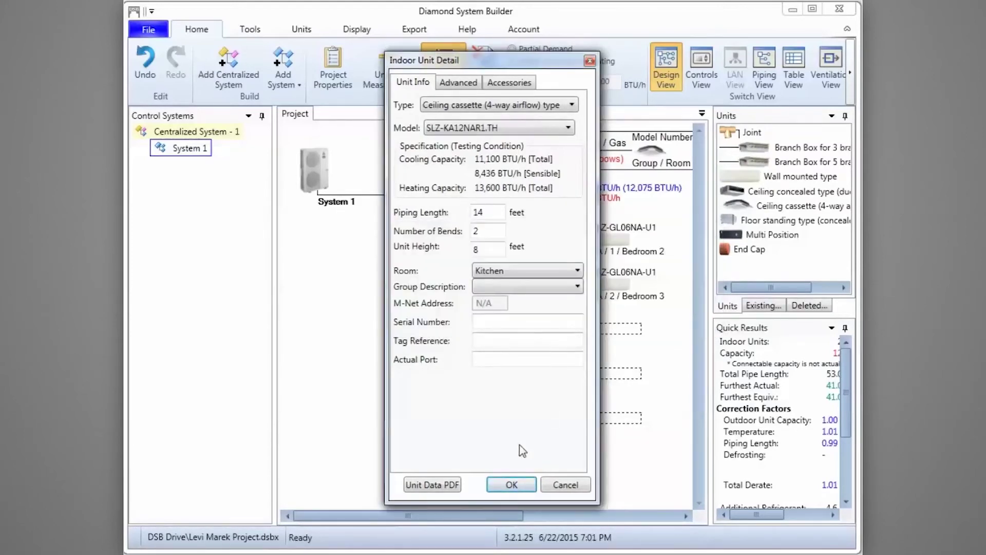
click(515, 484)
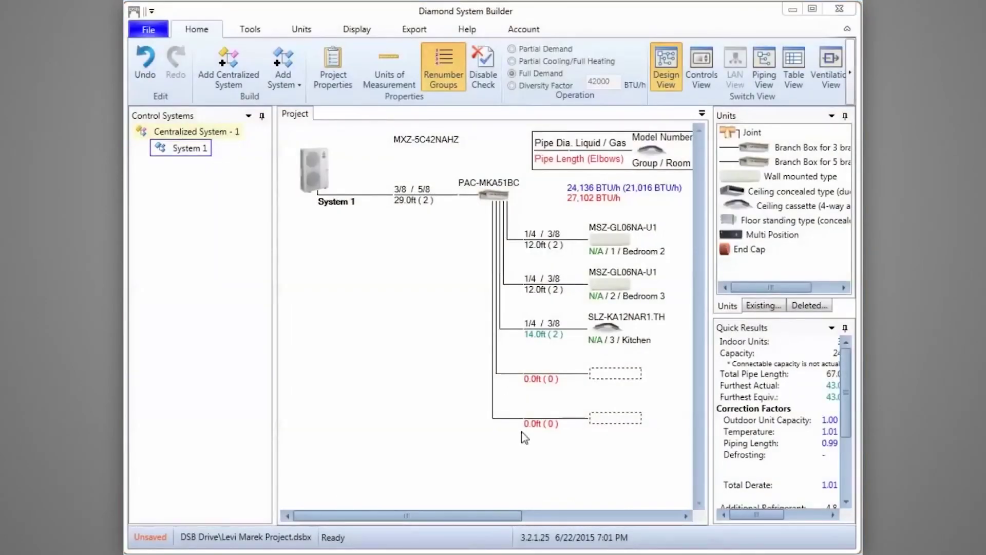
Add another 4-way airflow ceiling cassette to the branch box's fourth branch and choose model SLZ-KA12NAR1.TH
mouse_move(786, 205)
mouse_down()
mouse_move(653, 310)
mouse_move(602, 362)
mouse_move(602, 378)
mouse_up()
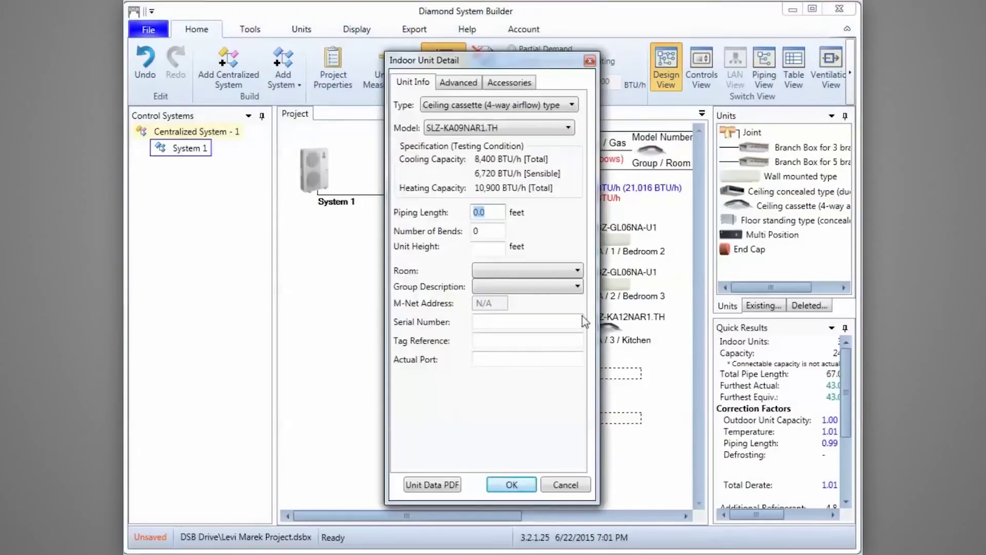
click(507, 127)
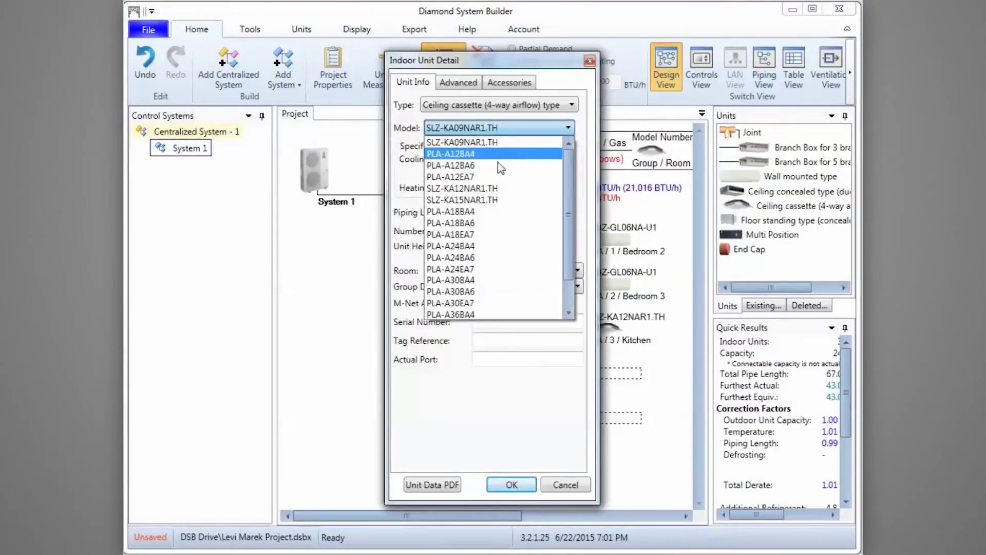
click(498, 191)
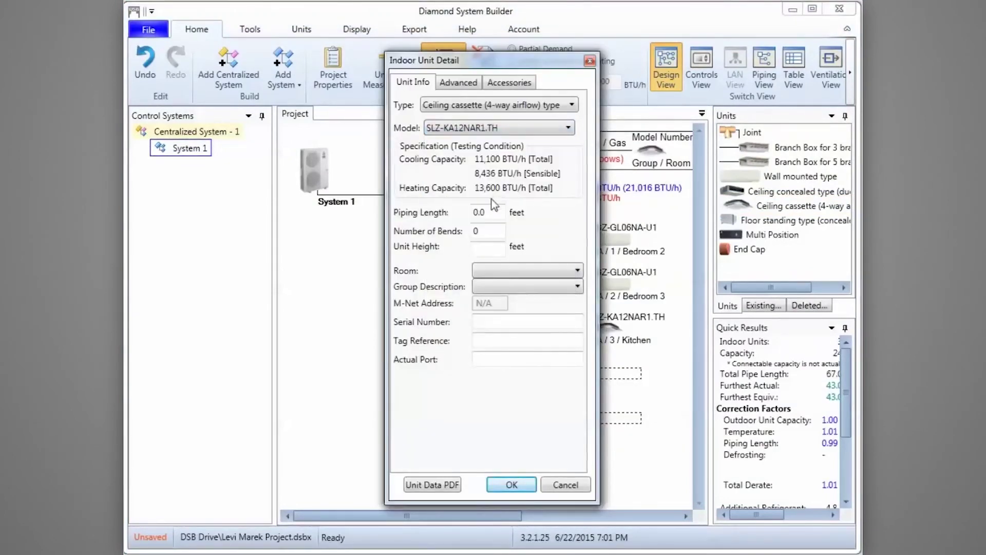
Set the fourth branch's ceiling cassette to a 10-foot piping length, 2 bends and a 12-foot unit height
drag(495, 212, 469, 214)
text(10)
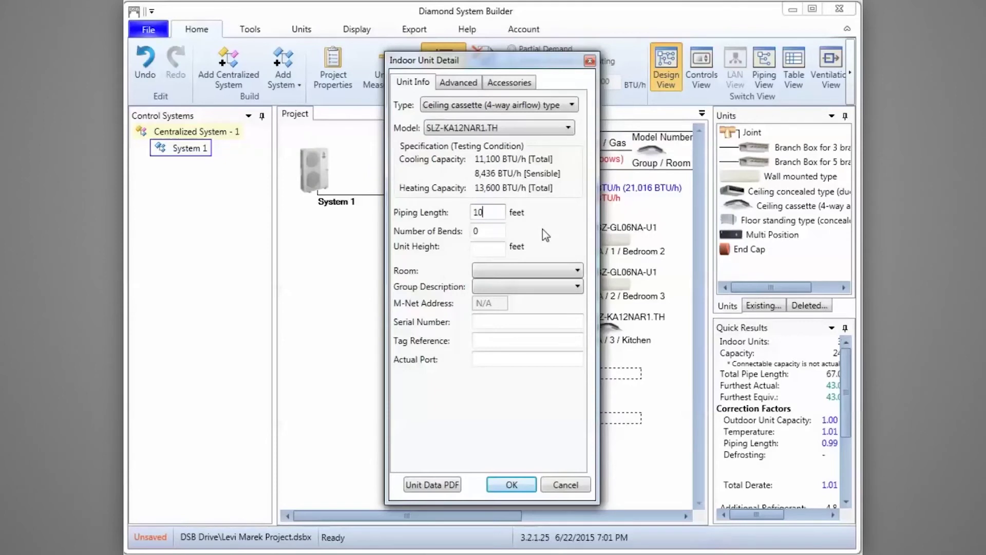
key(Tab)
key(Tab)
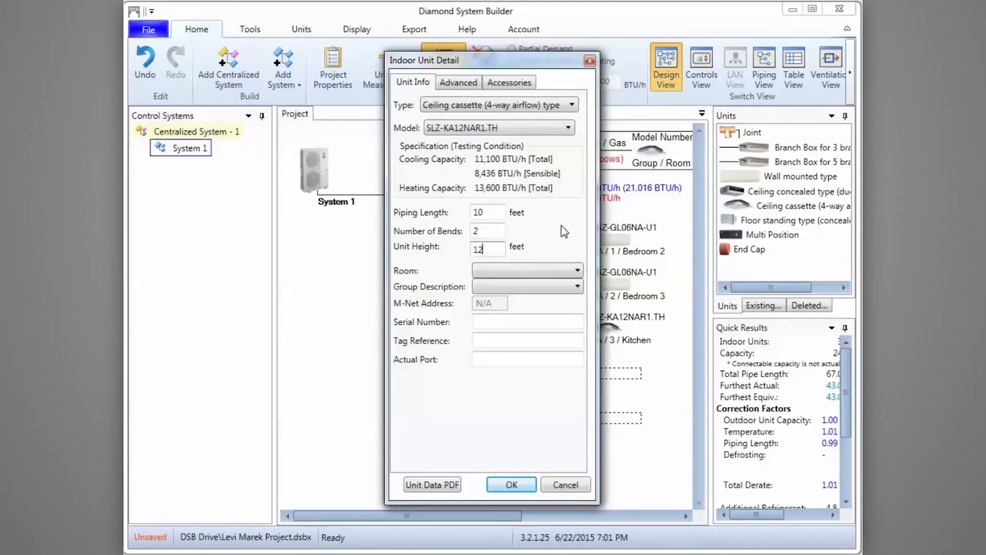
Assign the existing room Family Room to the fourth branch's ceiling cassette and accept the unit's details
click(559, 270)
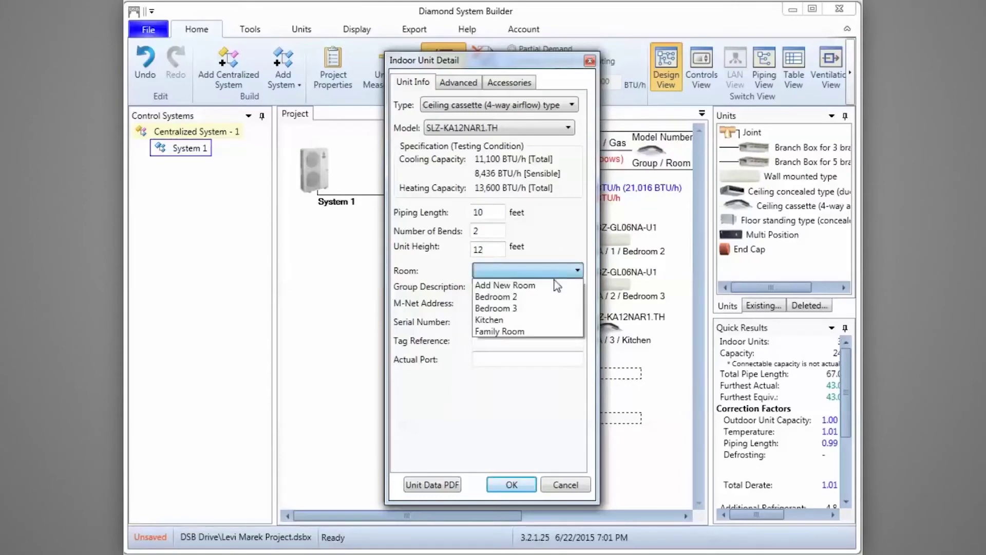
click(542, 338)
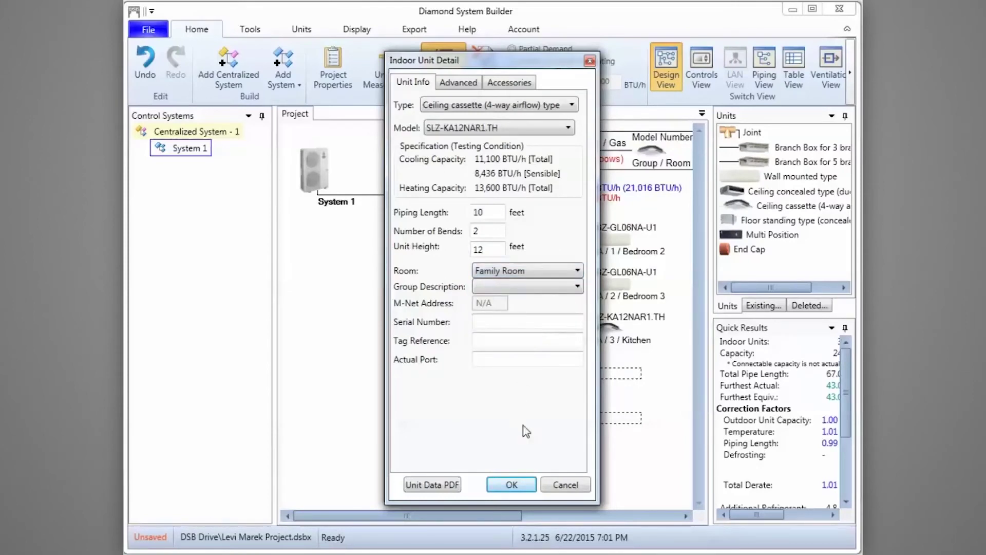
click(526, 483)
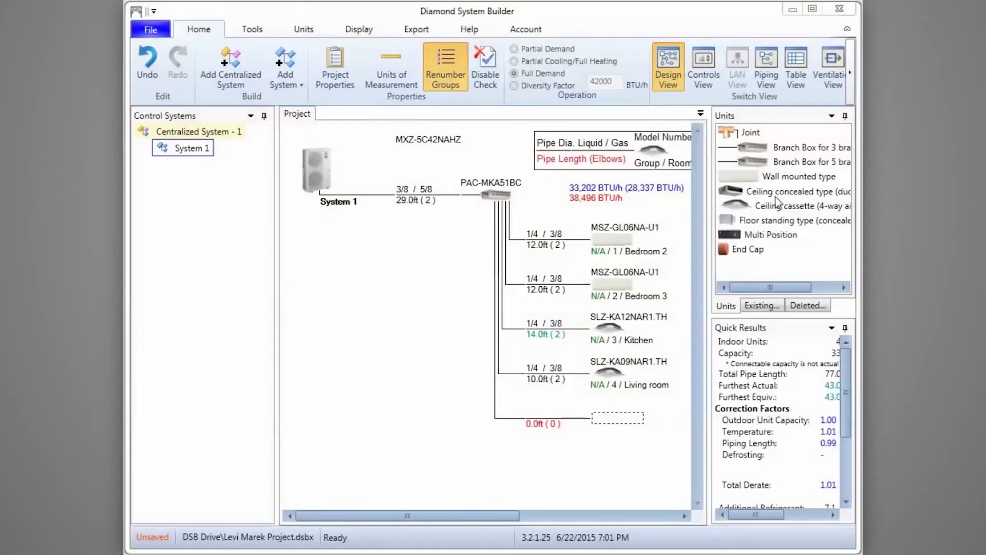
Add a ceiling concealed ducted unit to the branch box's fifth branch and choose model SEZ-KD12NA4R1.TH
drag(778, 191, 600, 415)
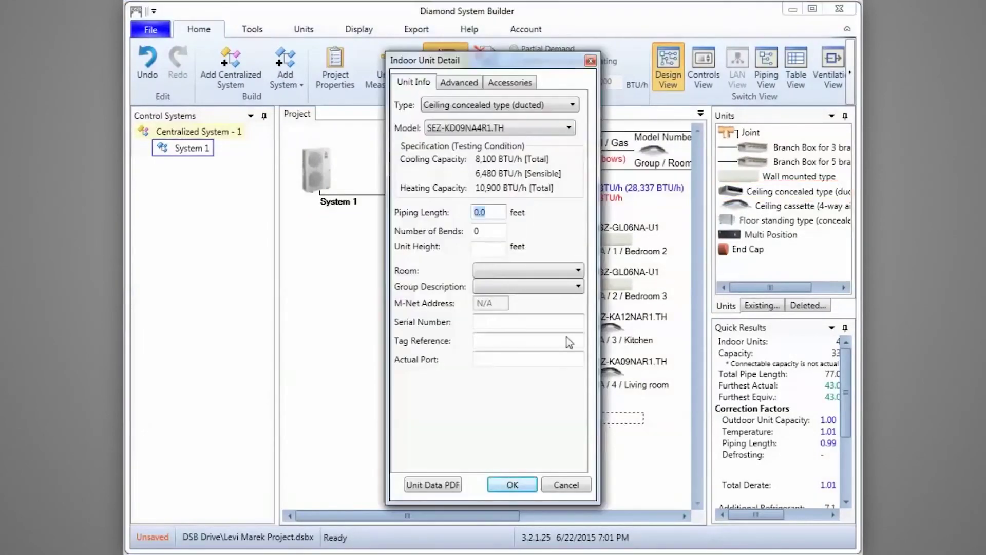
click(568, 128)
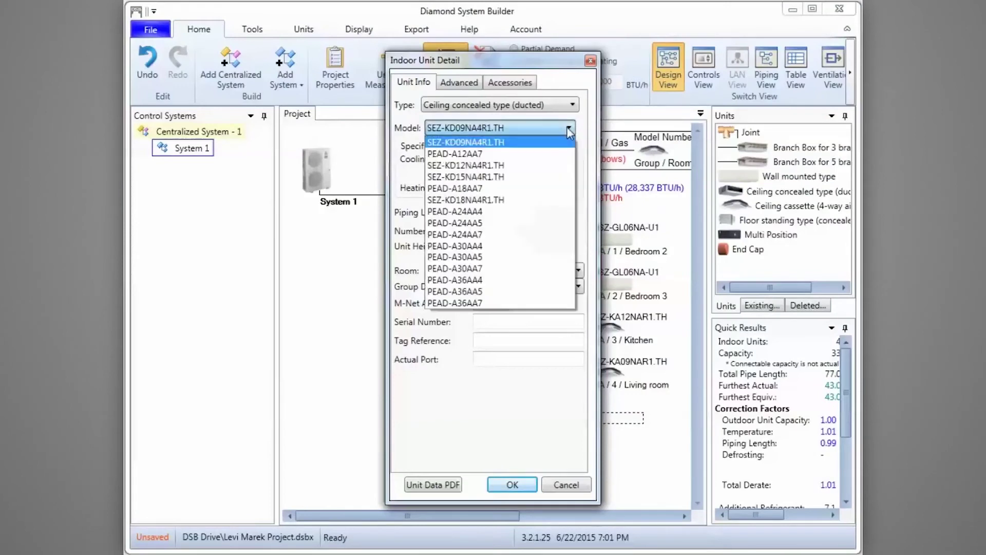
click(518, 167)
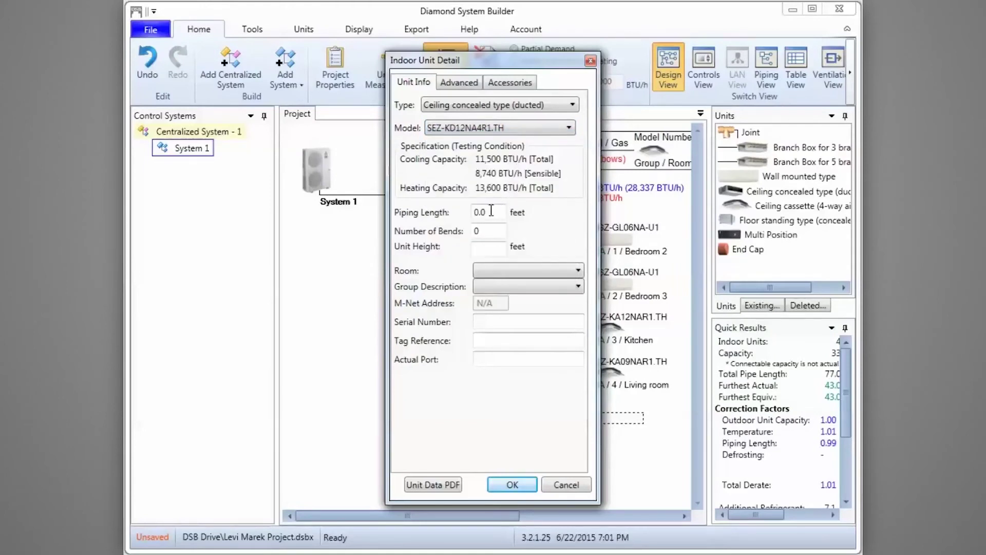
Set the ducted unit's piping length to 18 feet, number of bends to 1 and unit height to 10 feet
click(475, 213)
text(18)
key(Tab)
text(1)
key(Tab)
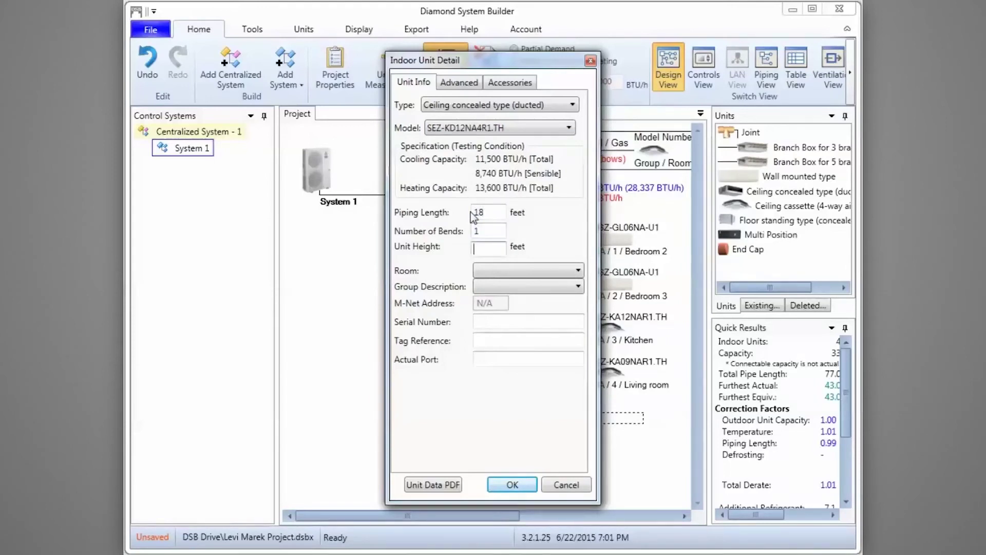
text(10)
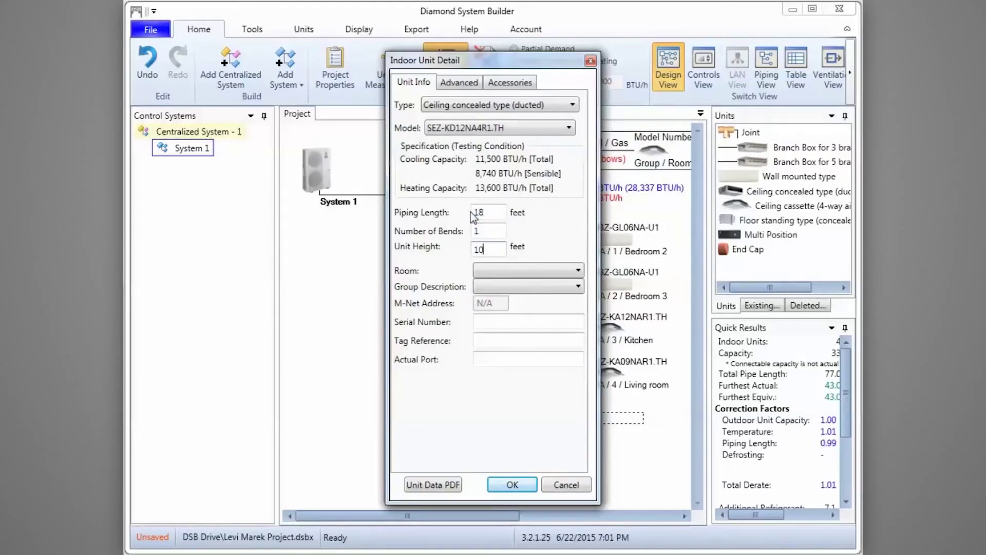
Create a new room named "Master suite" for the ceiling concealed ducted unit and accept the unit's details
click(567, 271)
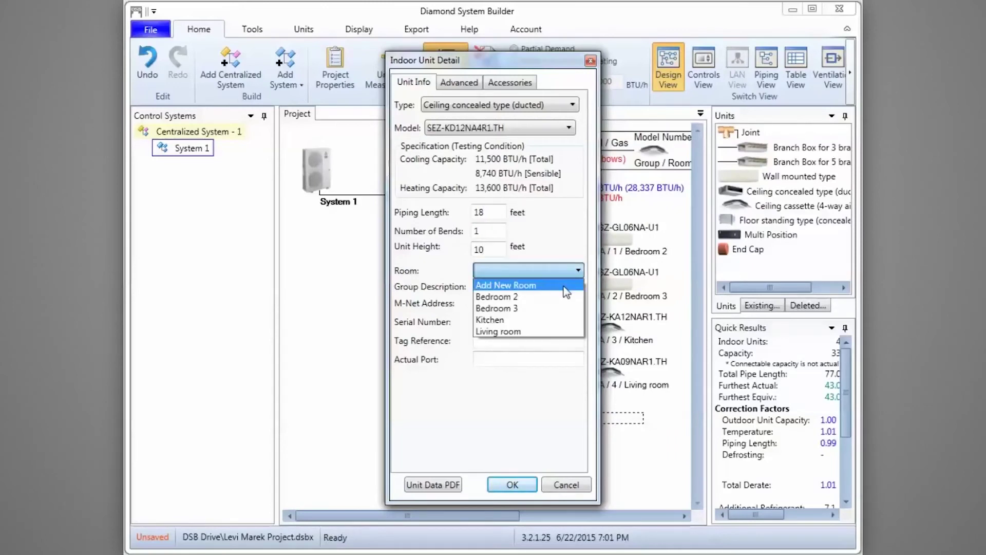
click(566, 292)
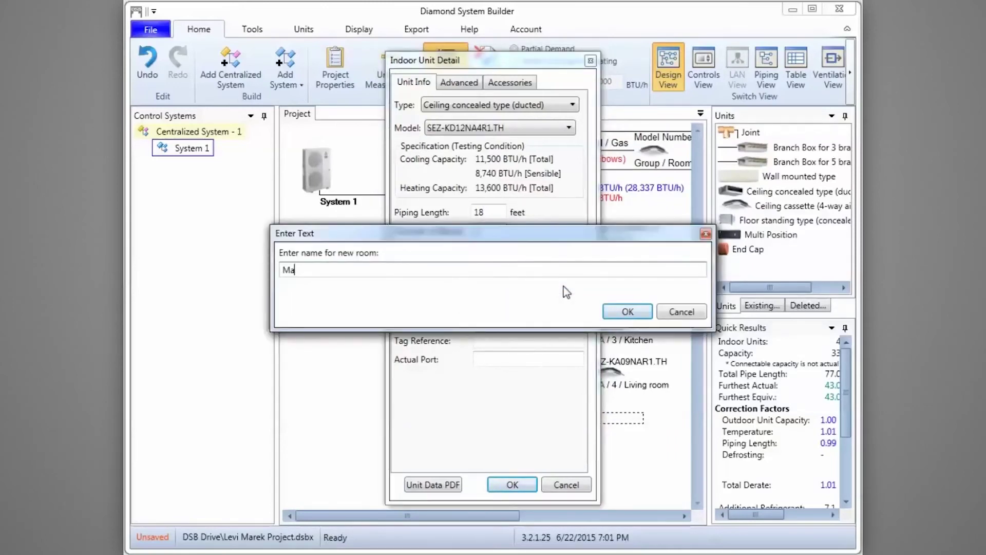
text(Master suite)
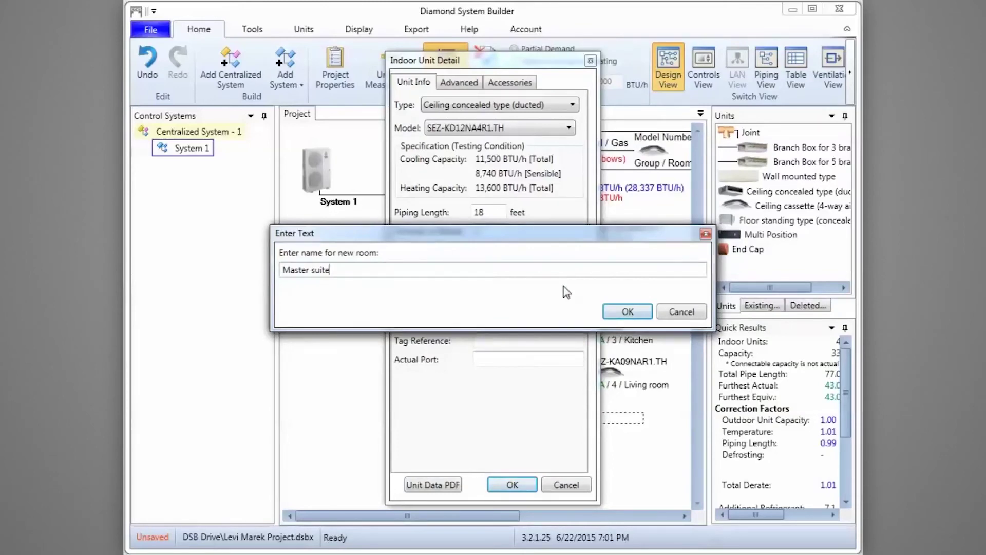
click(621, 311)
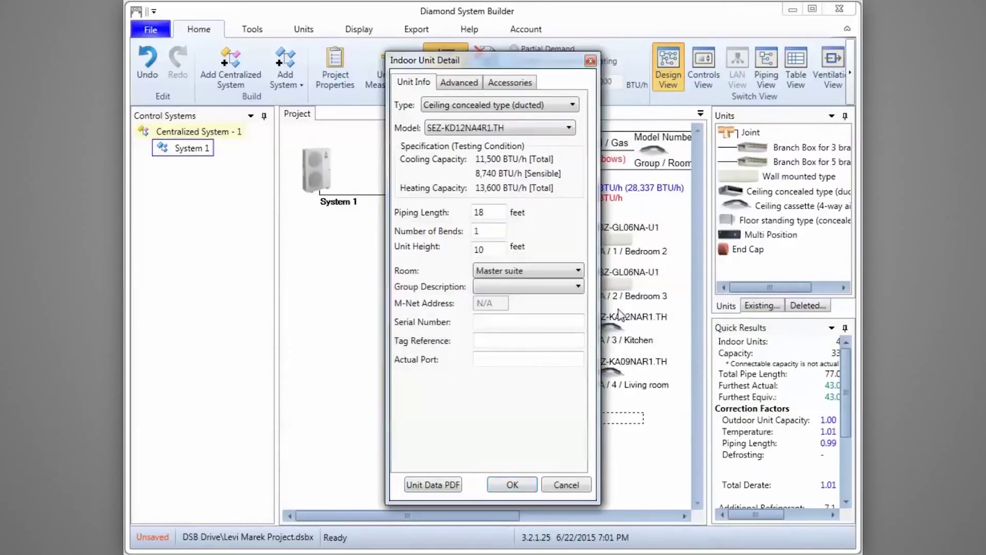
click(528, 485)
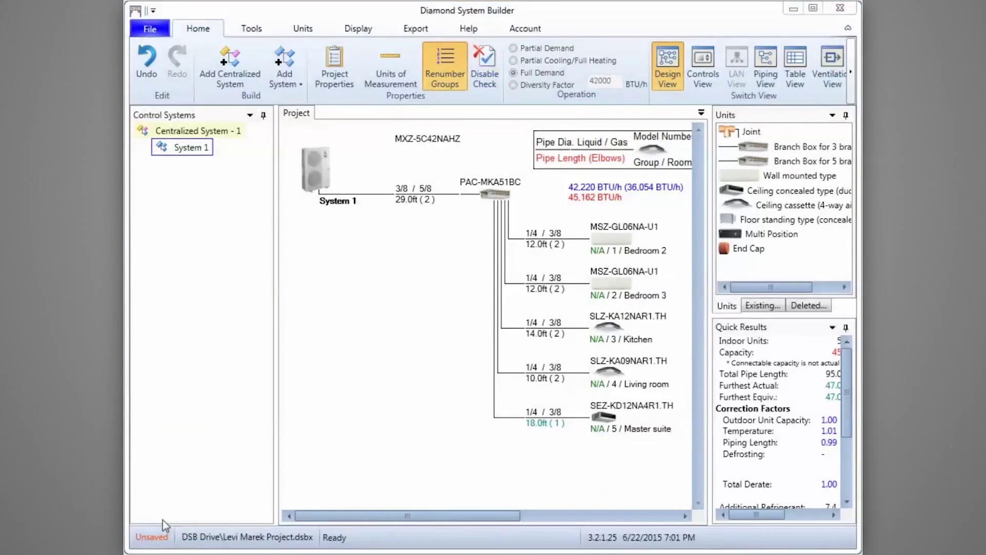
Add Simple MA controllers, model PAC-YT53CRAU-J, as local remote controllers for Groups 3, 4 and 5
click(713, 60)
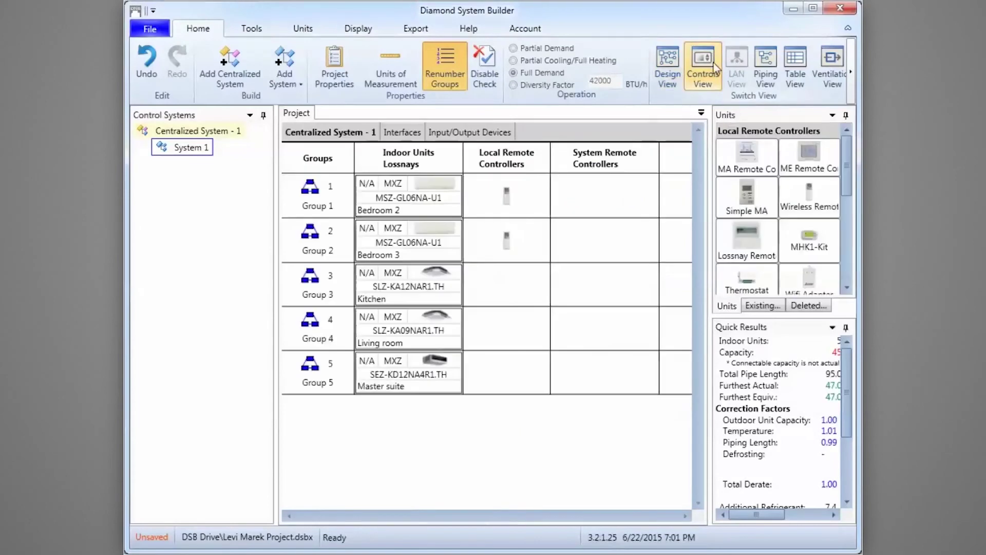
double_click(751, 200)
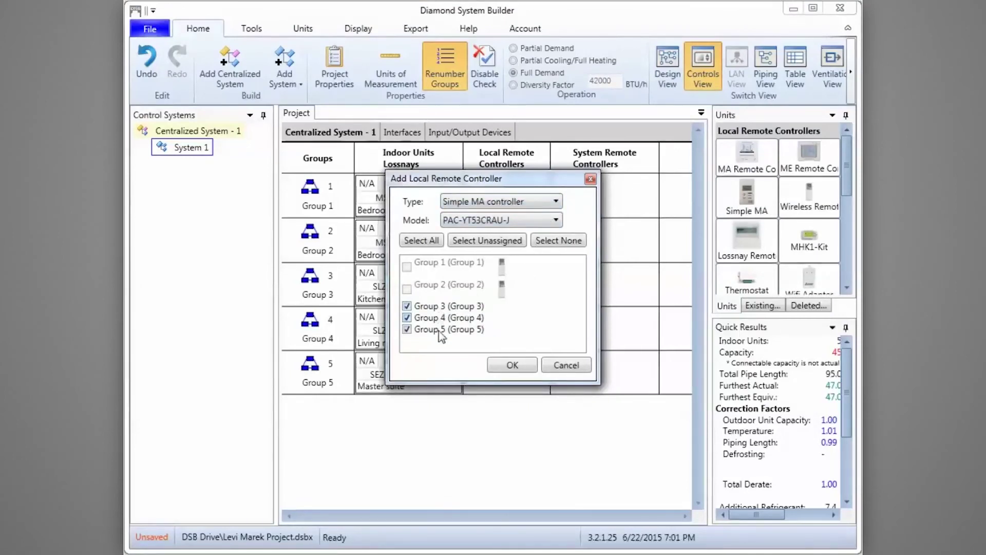
click(504, 365)
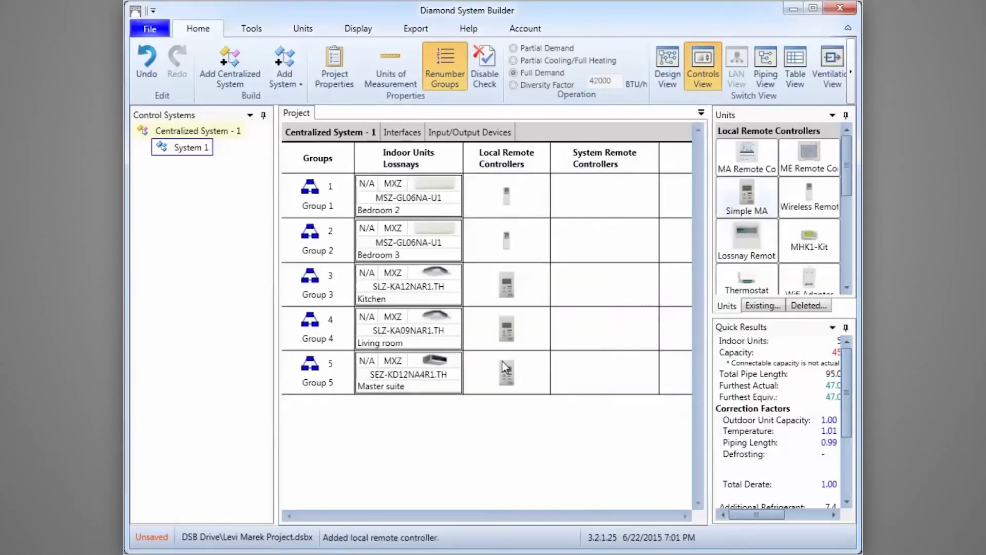
Run a global check on the completed system design and dismiss its message
click(251, 28)
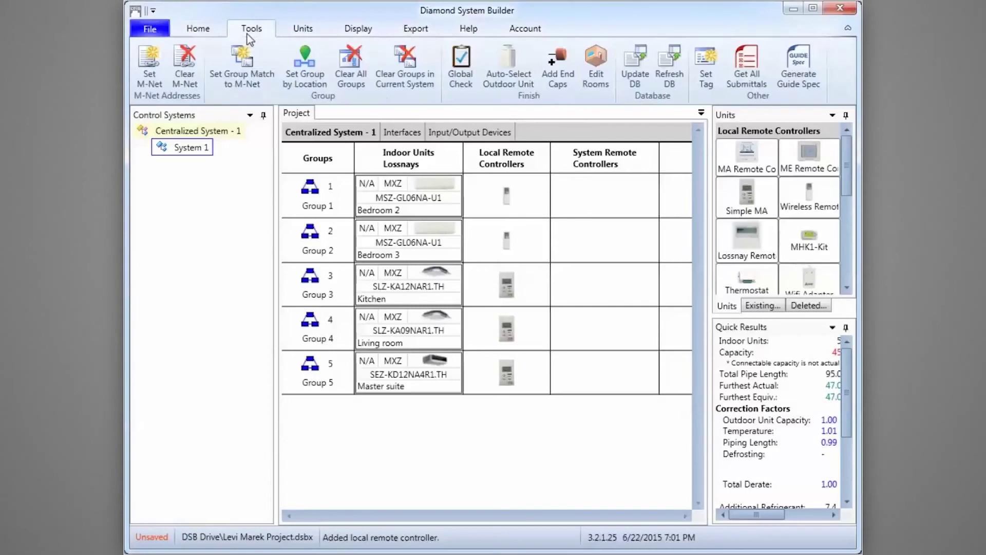
click(461, 83)
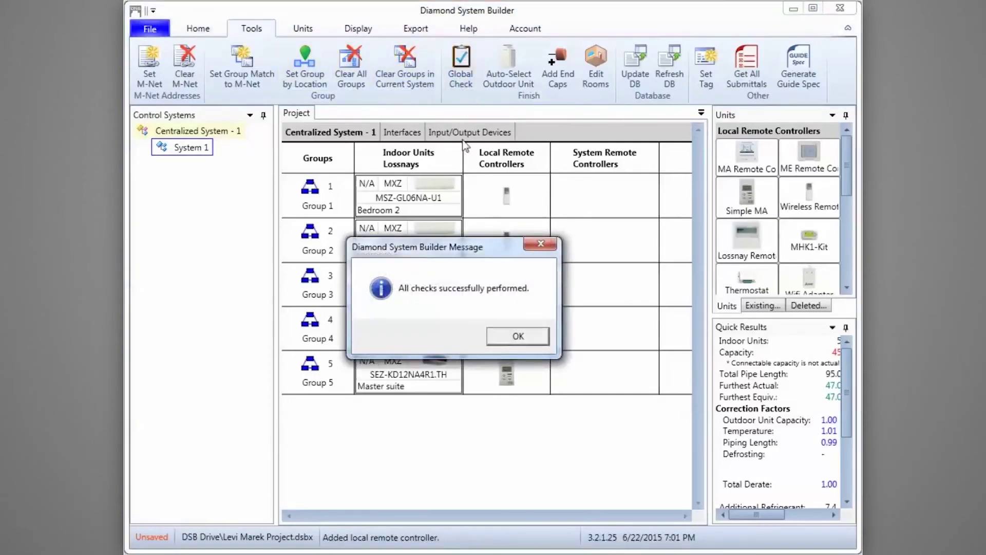
click(518, 337)
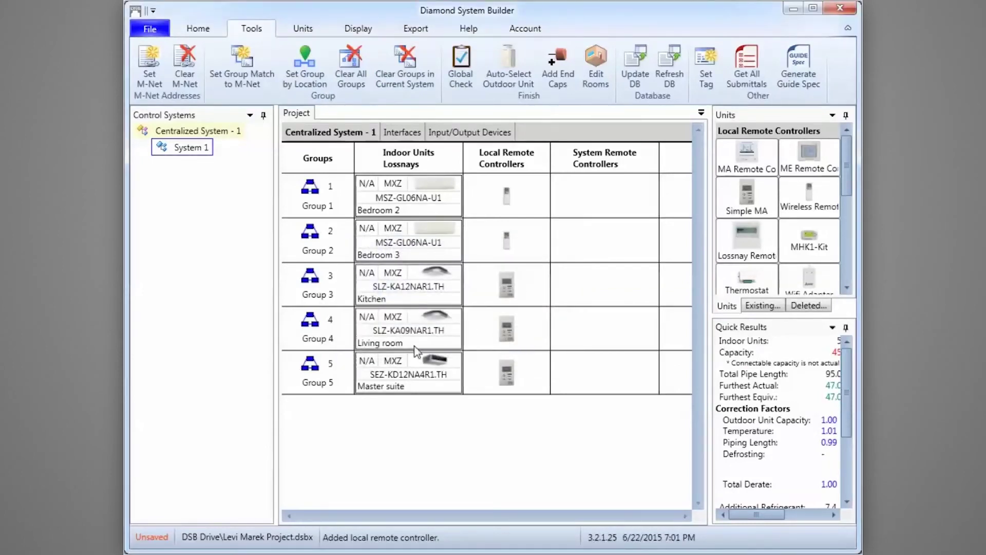
Save the project and reopen it from the DSB Drive
click(150, 29)
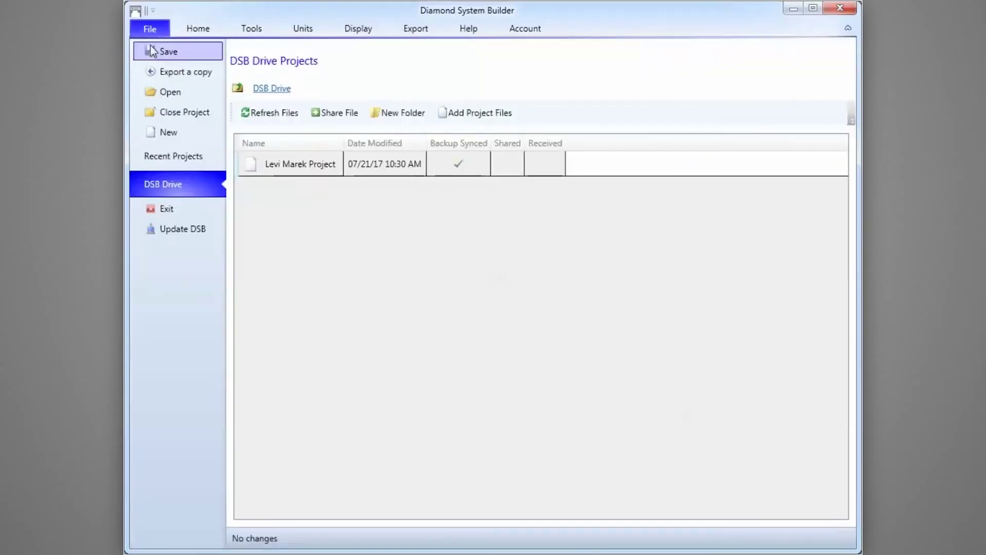
click(157, 51)
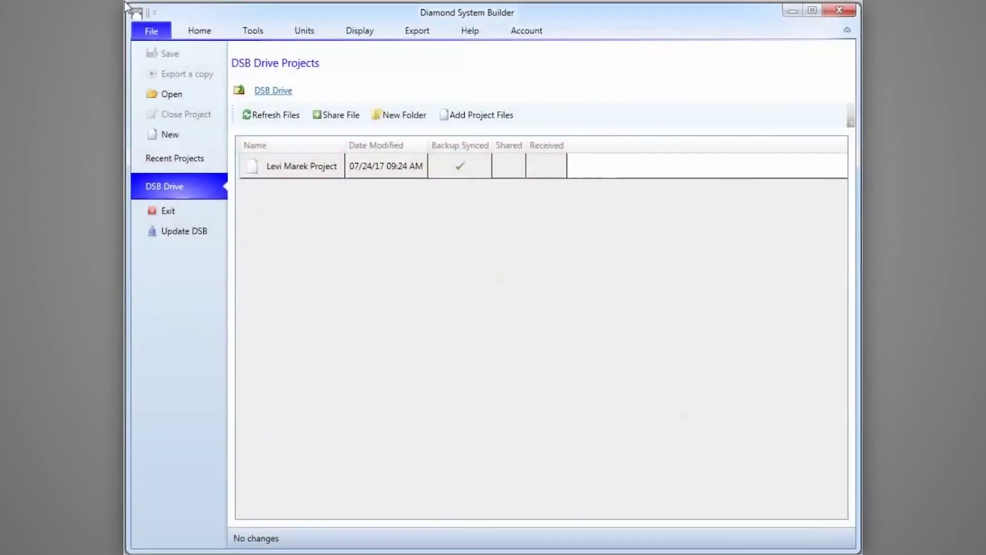
double_click(299, 172)
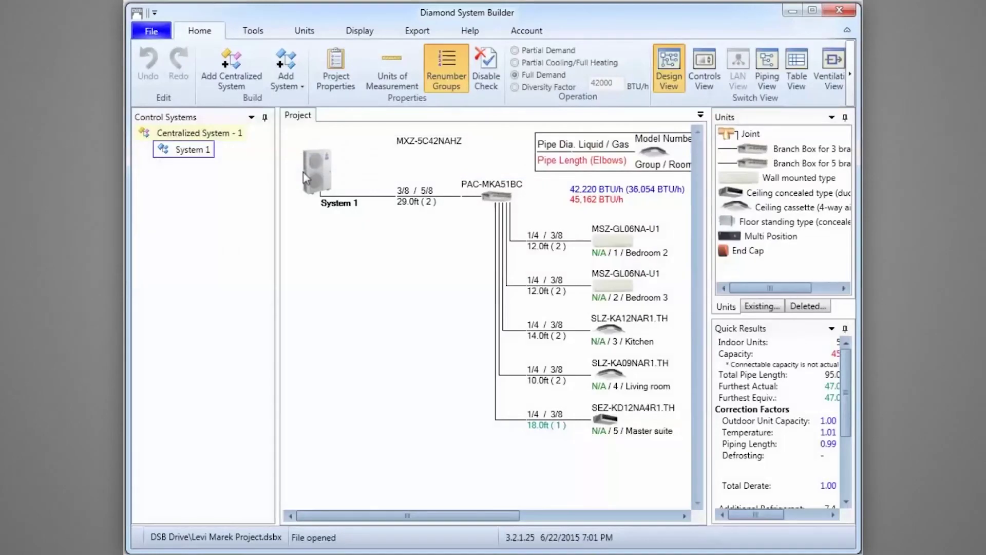
Set the piping length of the Master suite ducted unit's branch to 33 feet
click(541, 425)
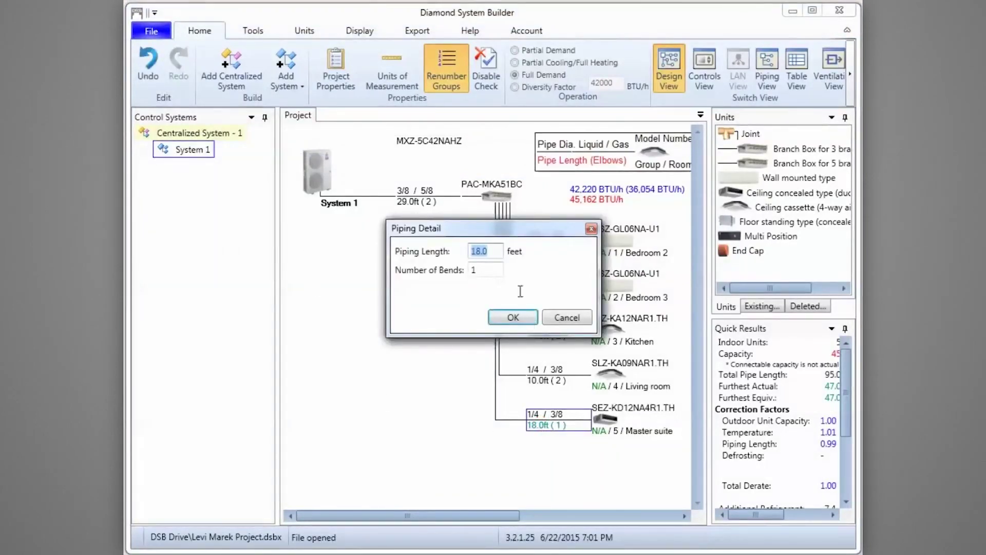
text(33)
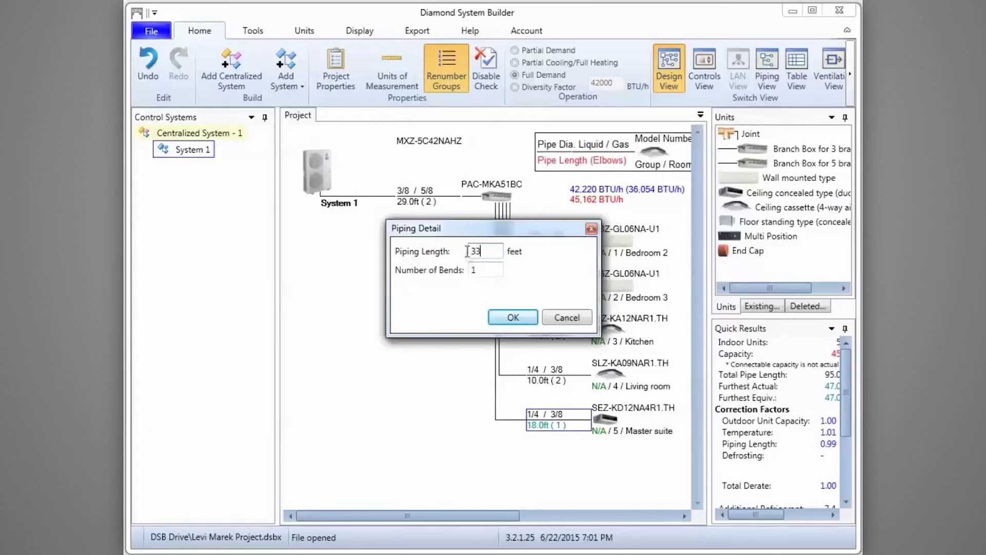
click(505, 314)
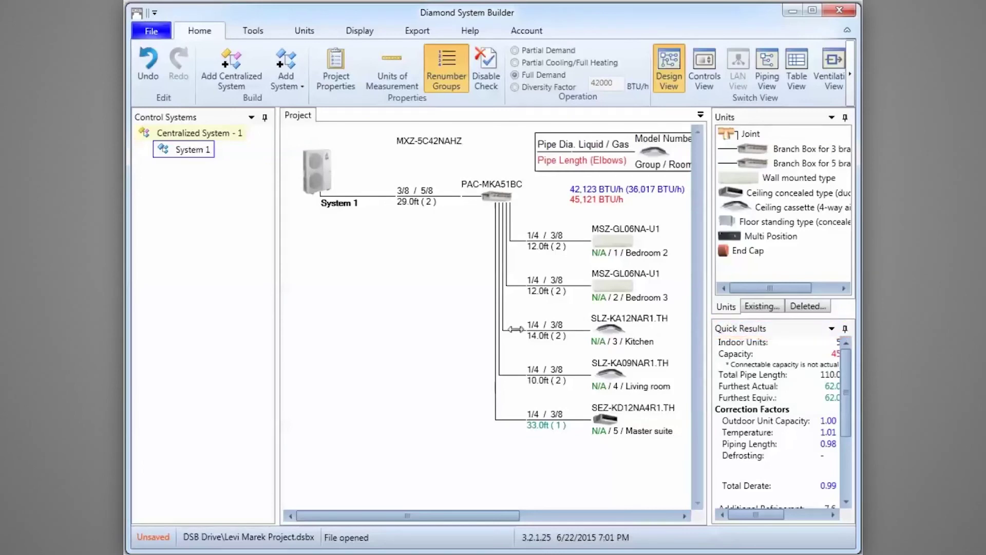
Widen the Quick Results area to examine the system's capacity, pipe lengths and cooling and heating correction factors
drag(708, 385, 641, 389)
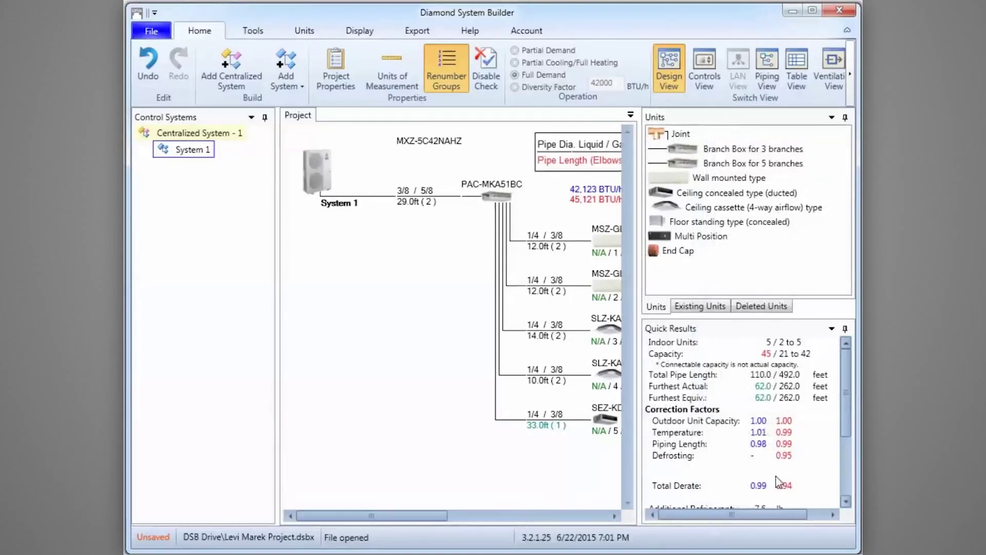
click(842, 481)
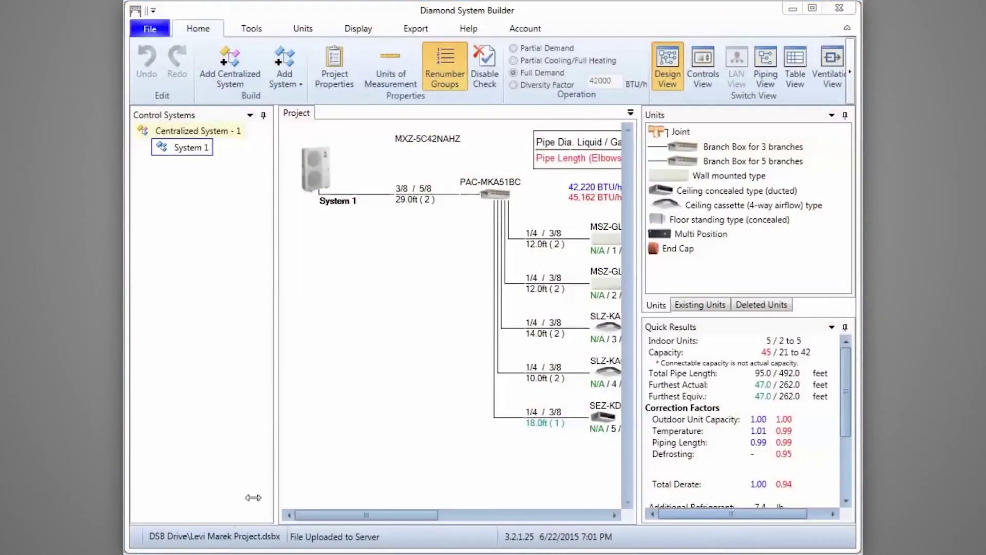
Show the available export options and save the project
click(415, 31)
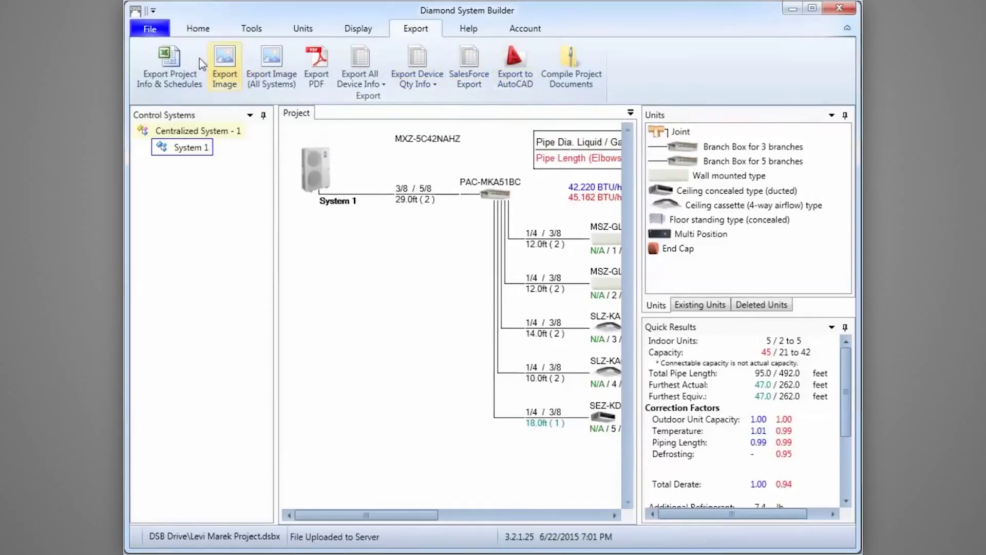
click(149, 36)
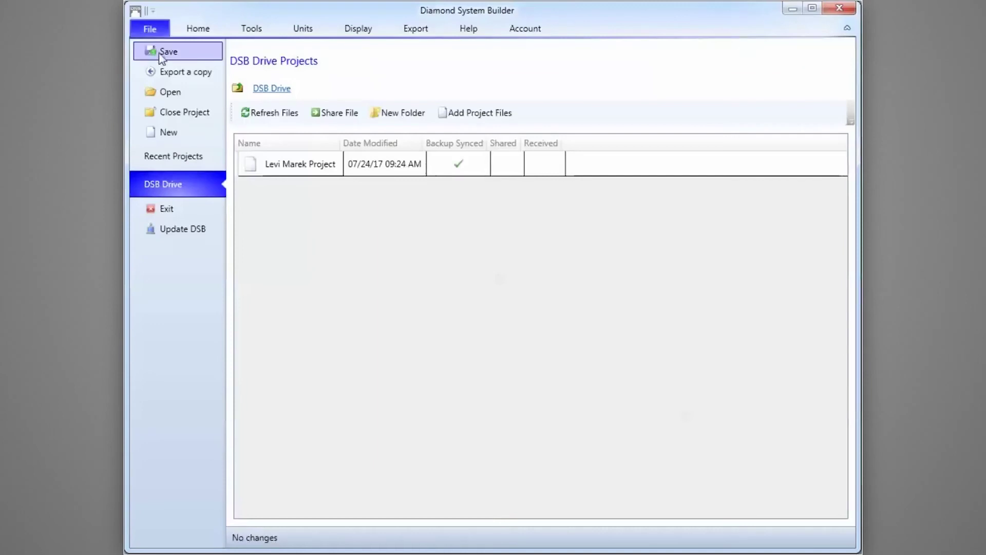
click(163, 55)
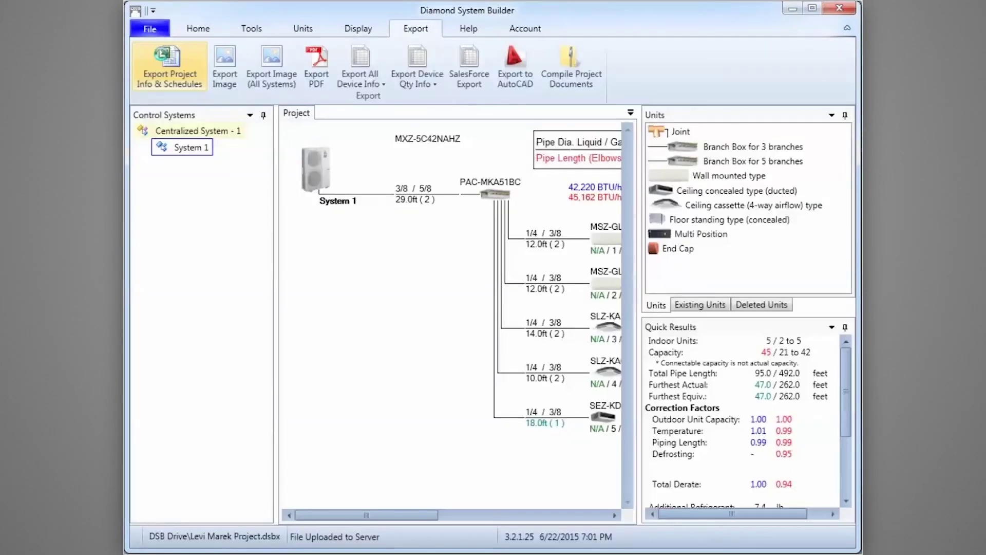